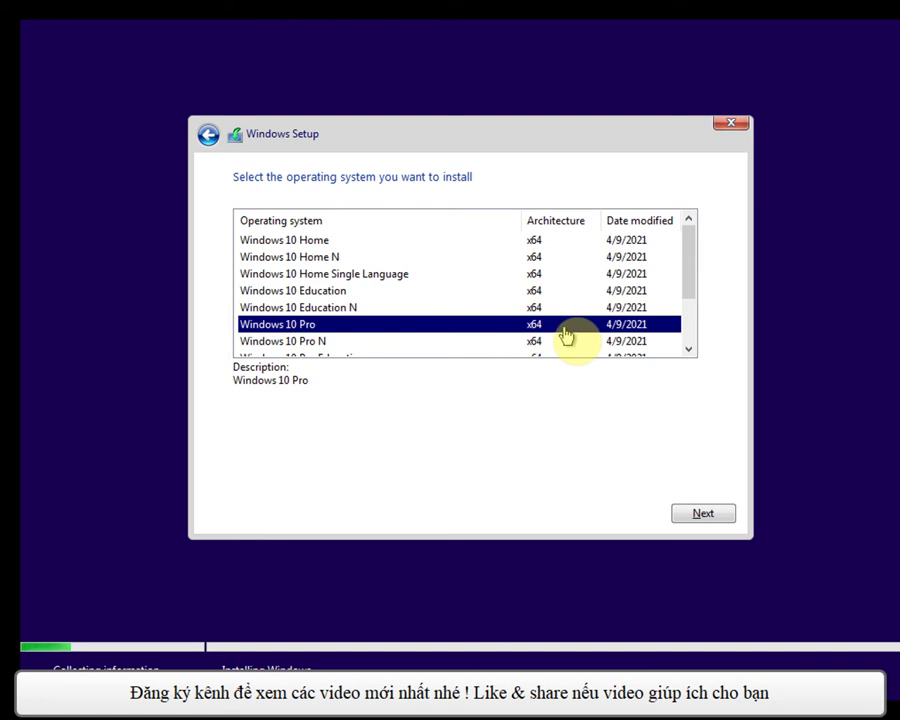
# Step: Confirm Windows 10 Pro (x64) as the operating system to install and accept the license terms
pyautogui.click(703, 515)
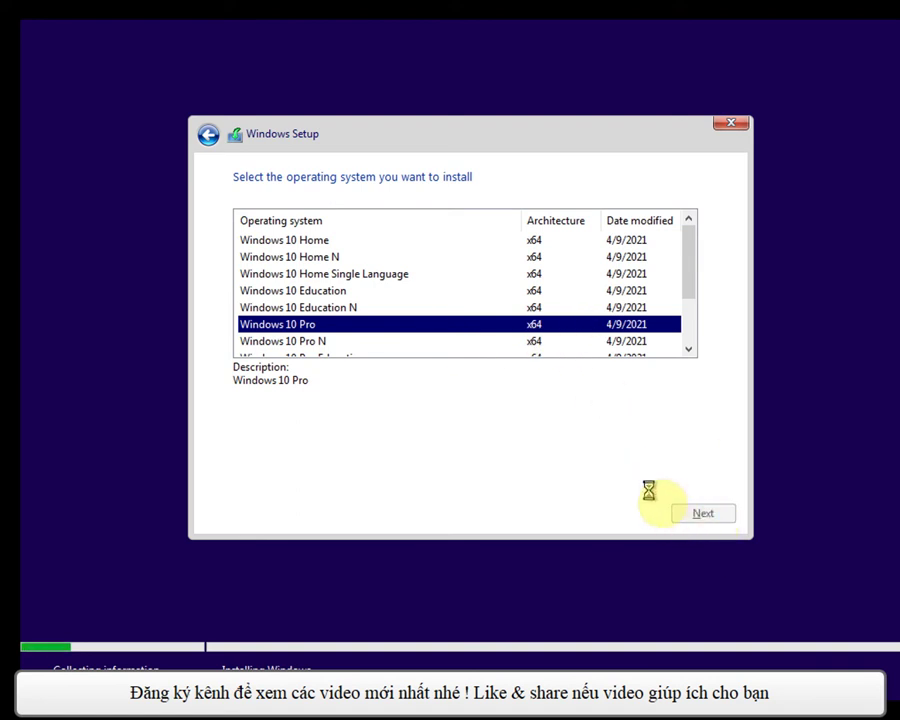
pyautogui.click(335, 476)
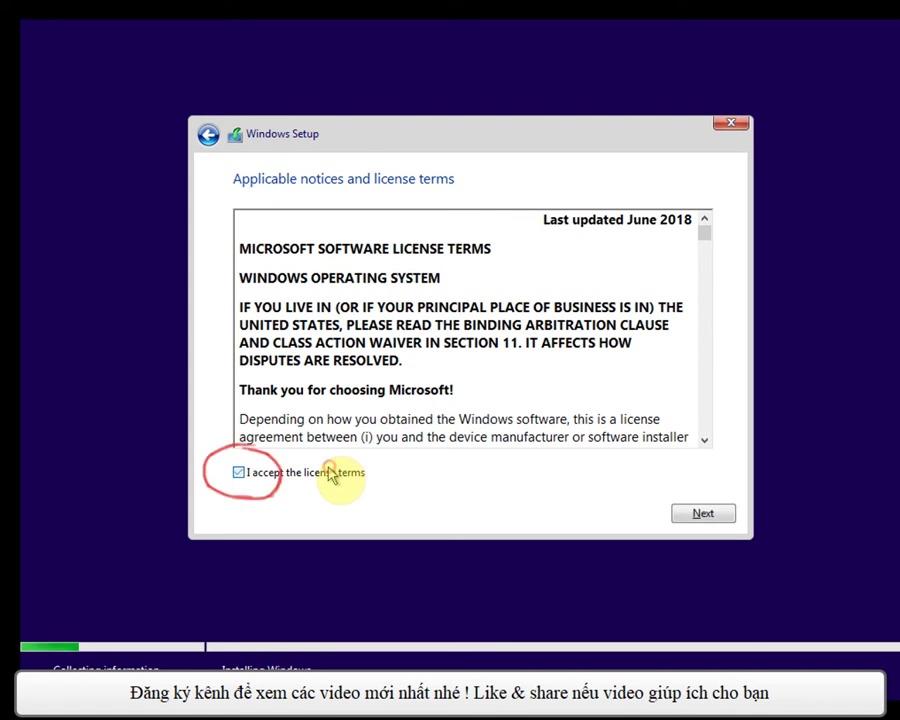
pyautogui.click(703, 514)
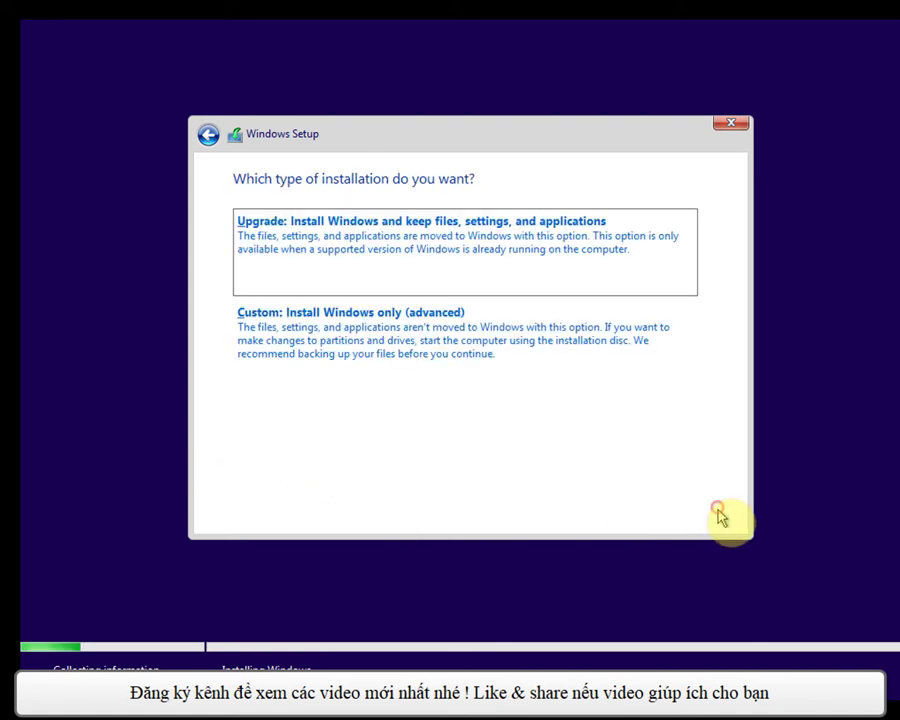
# Step: Choose the custom Windows-only installation, format Drive 0 Partition 1 (win) and start installing Windows on it
pyautogui.click(330, 322)
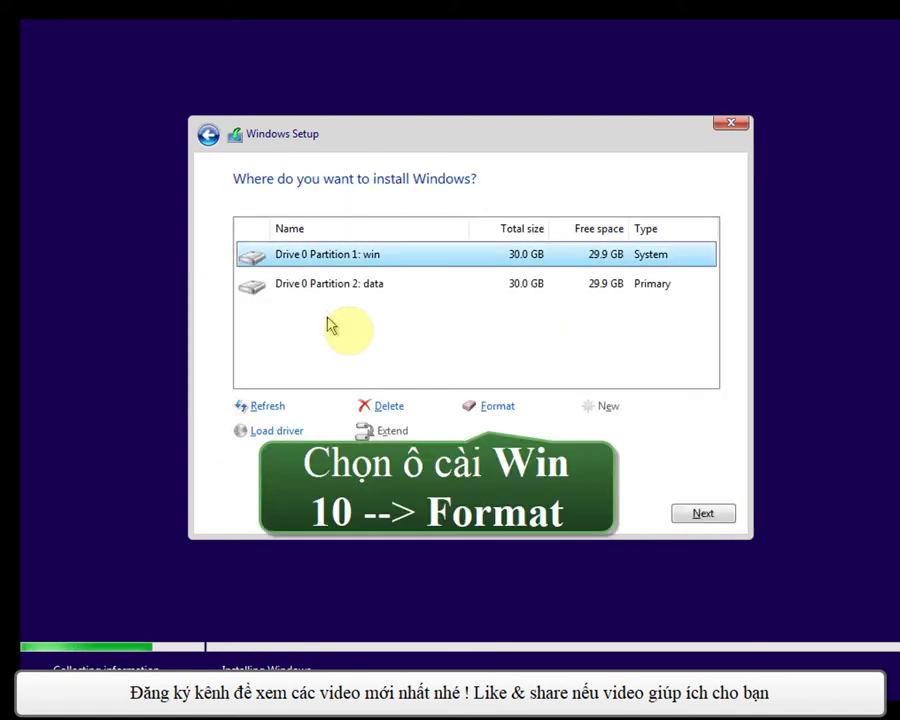
pyautogui.click(510, 408)
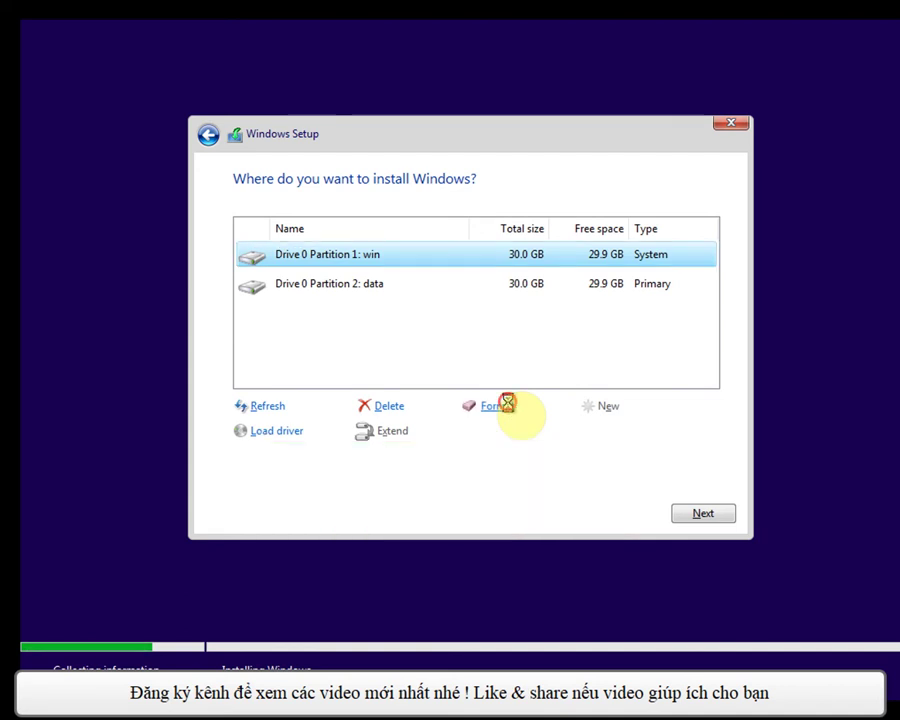
pyautogui.click(573, 432)
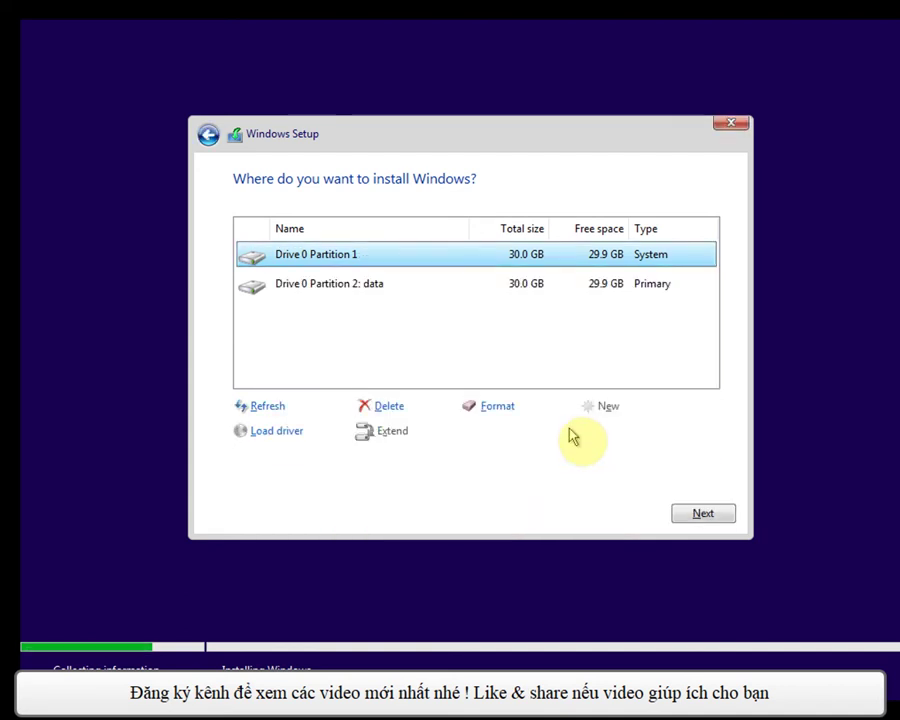
pyautogui.click(702, 513)
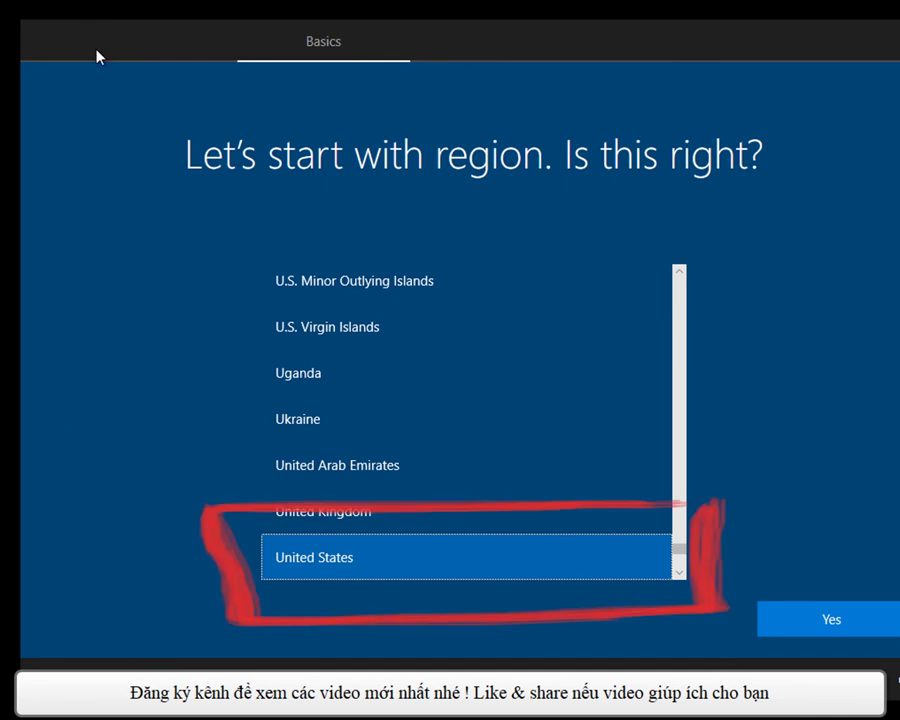
# Step: Confirm United States as the region and US as the keyboard layout, without adding a second layout
pyautogui.click(812, 624)
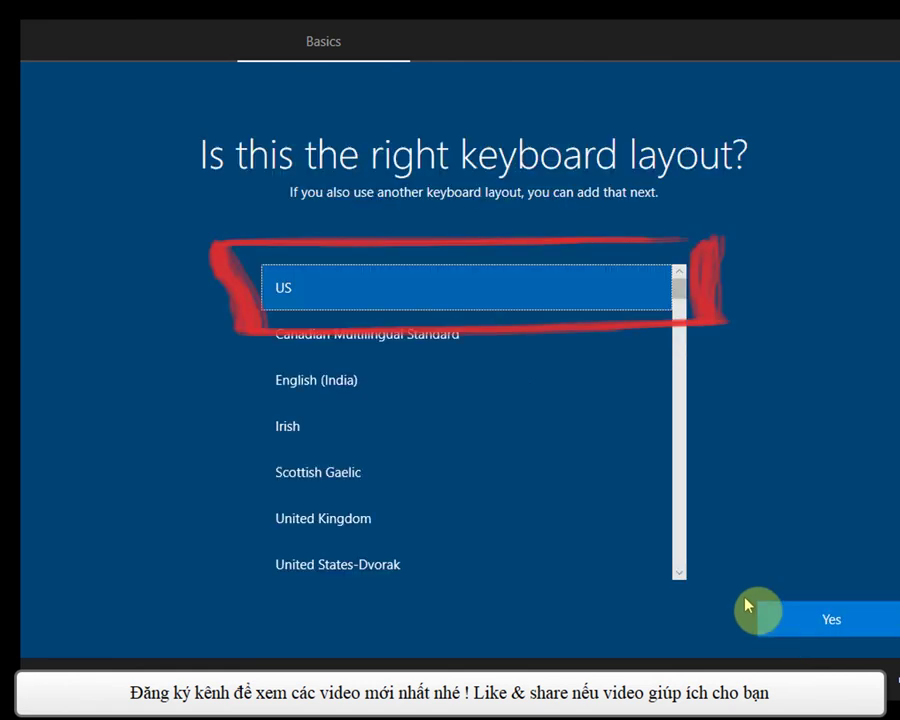
pyautogui.click(856, 620)
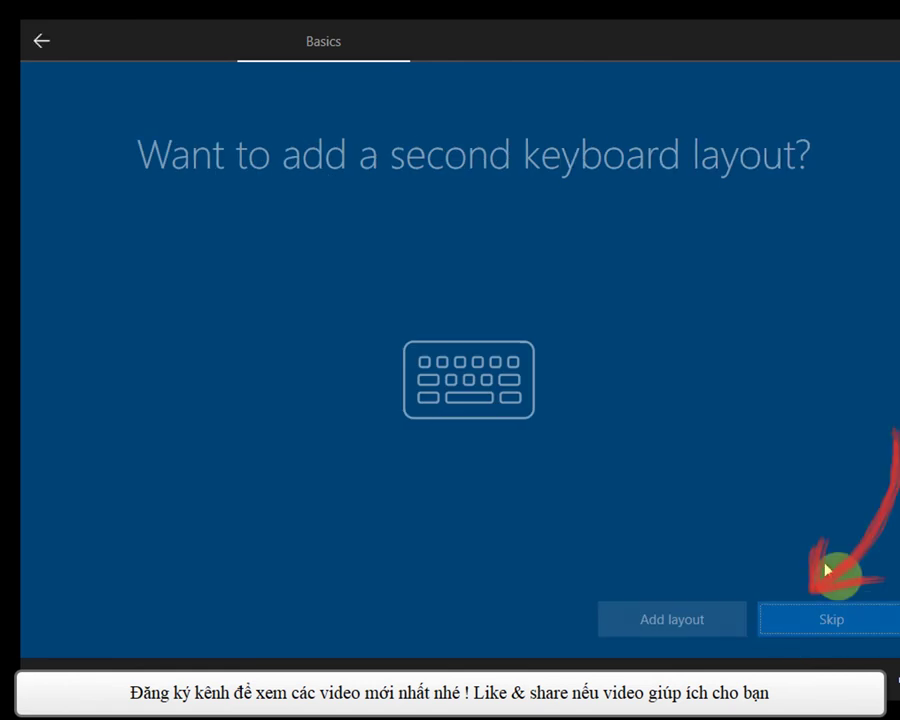
pyautogui.click(810, 628)
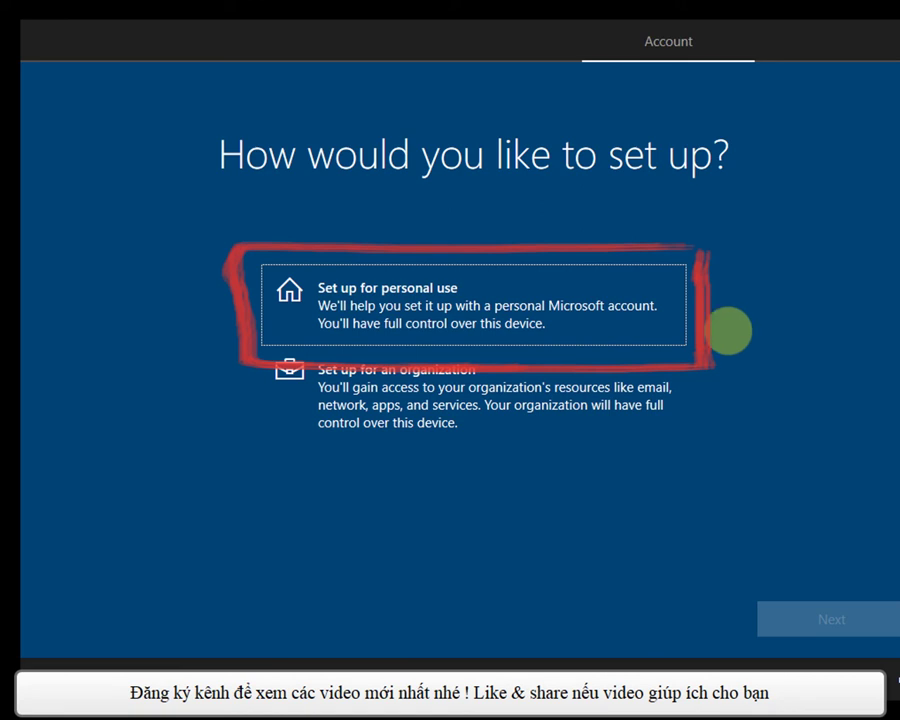
# Step: Set the device up for personal use with an offline account and the limited experience
pyautogui.click(341, 300)
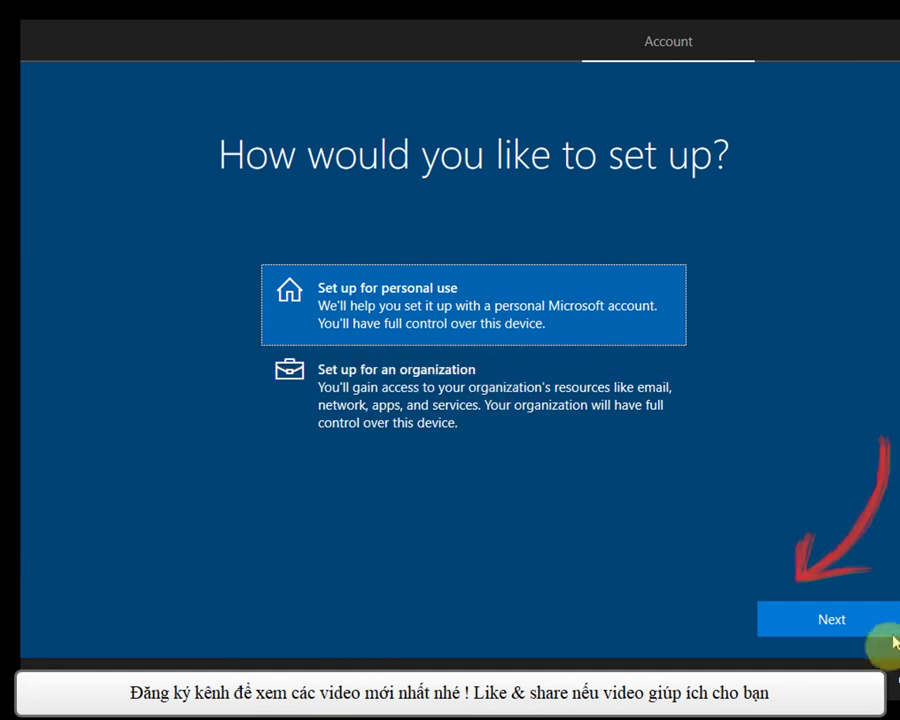
pyautogui.click(862, 628)
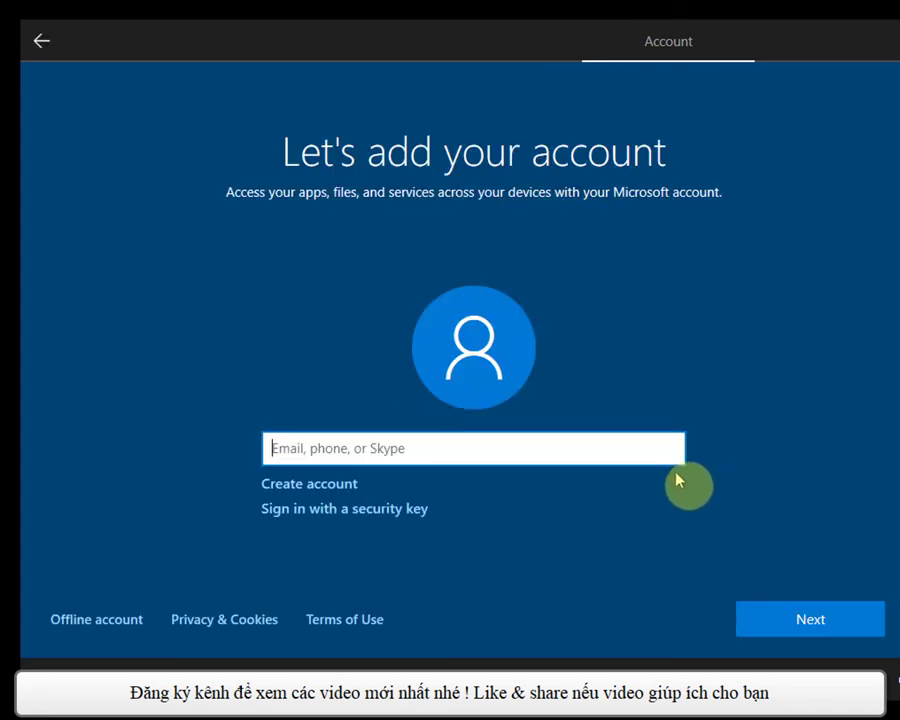
pyautogui.click(116, 624)
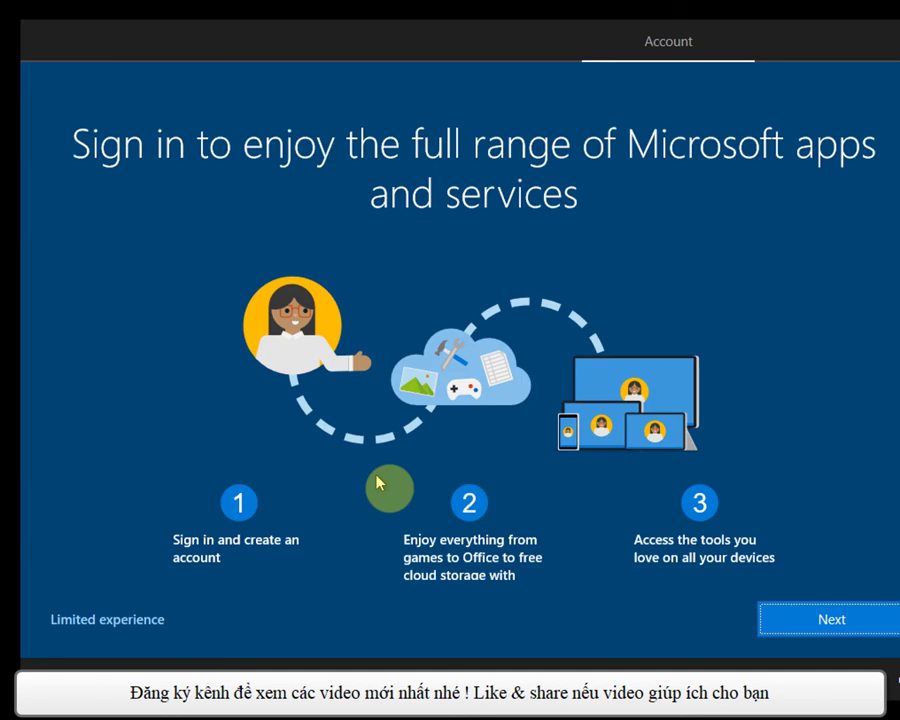
pyautogui.click(118, 620)
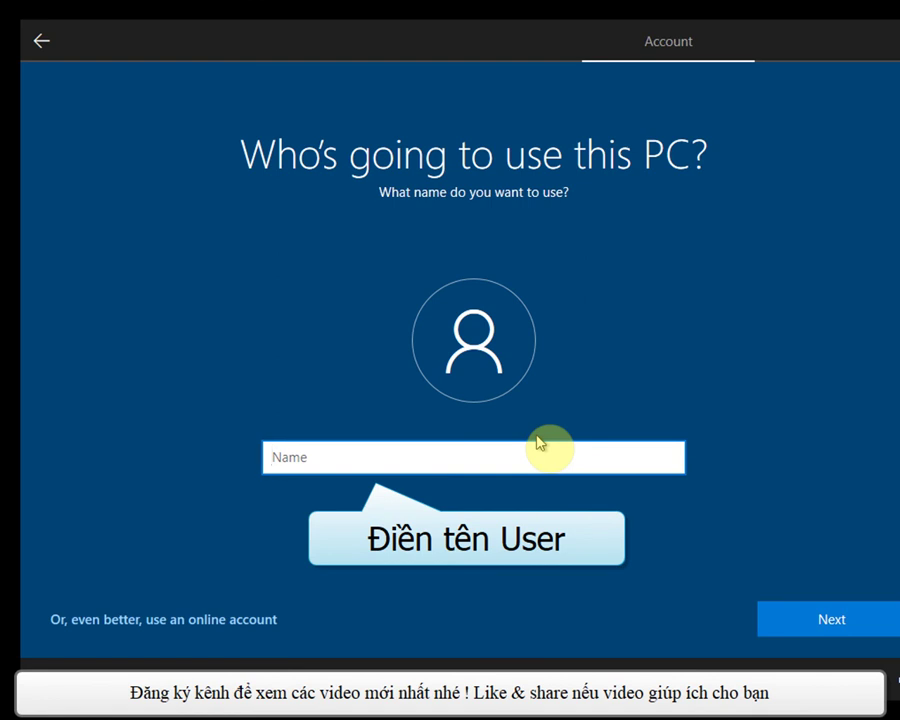
# Step: Create the local user account Home and leave its password blank
pyautogui.write('Home')
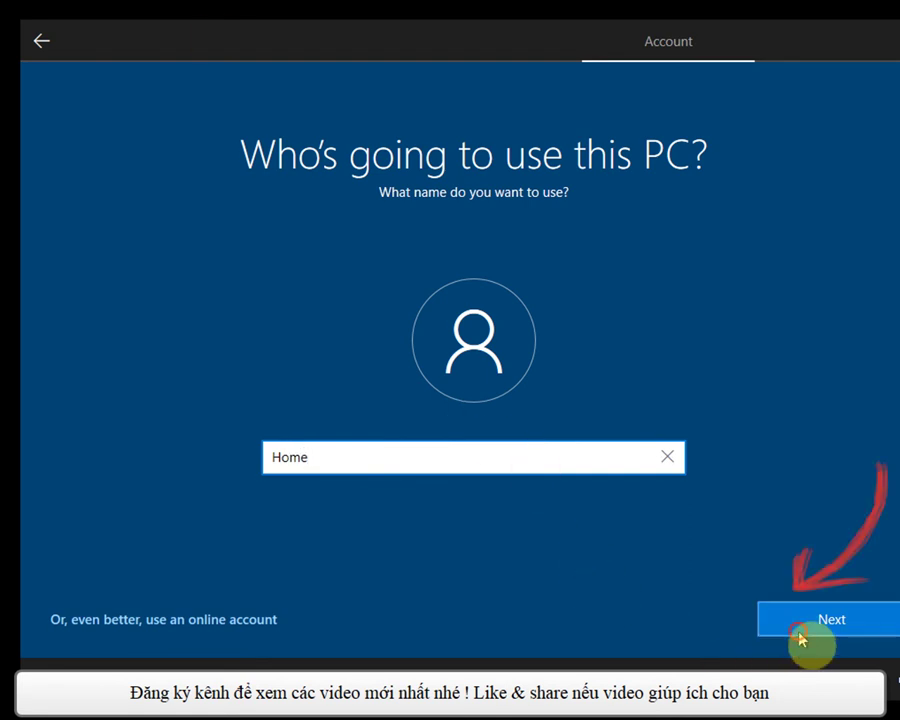
pyautogui.click(800, 636)
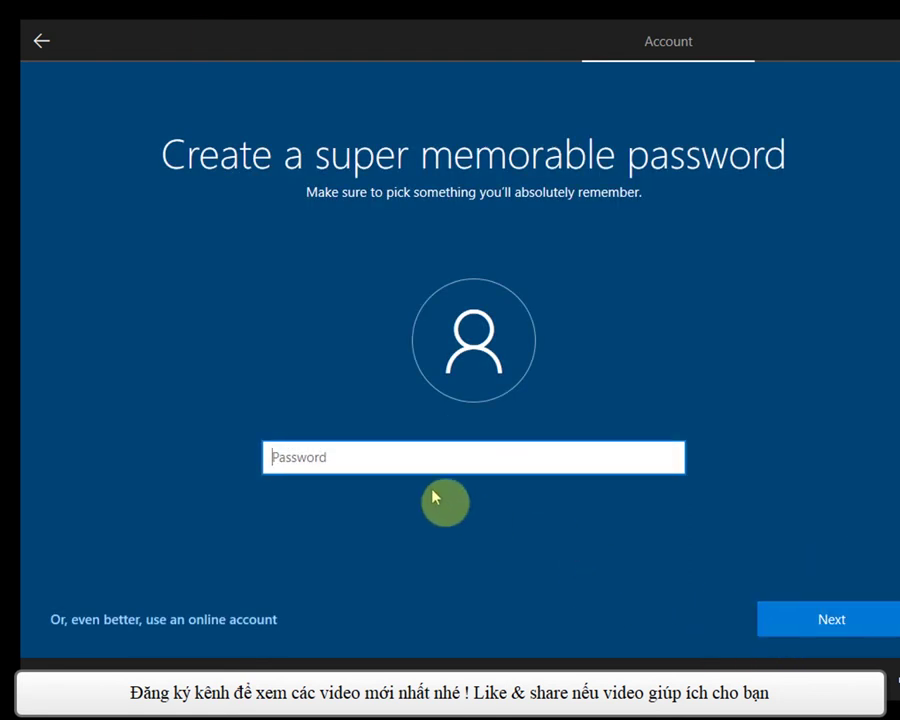
pyautogui.click(824, 632)
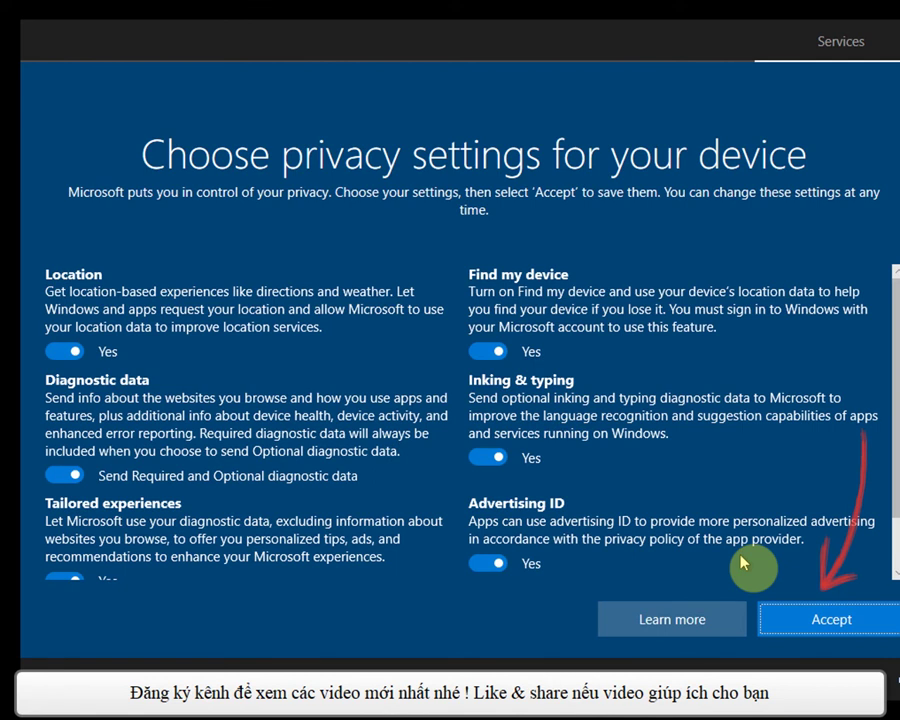
# Step: Accept the default privacy settings and decline Cortana
pyautogui.click(852, 630)
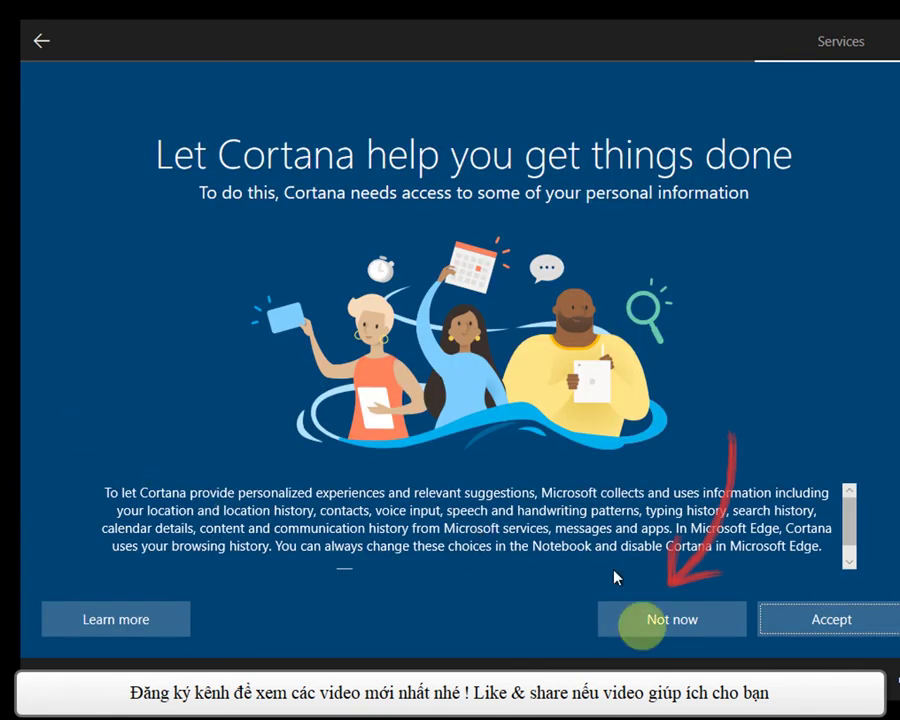
pyautogui.click(676, 630)
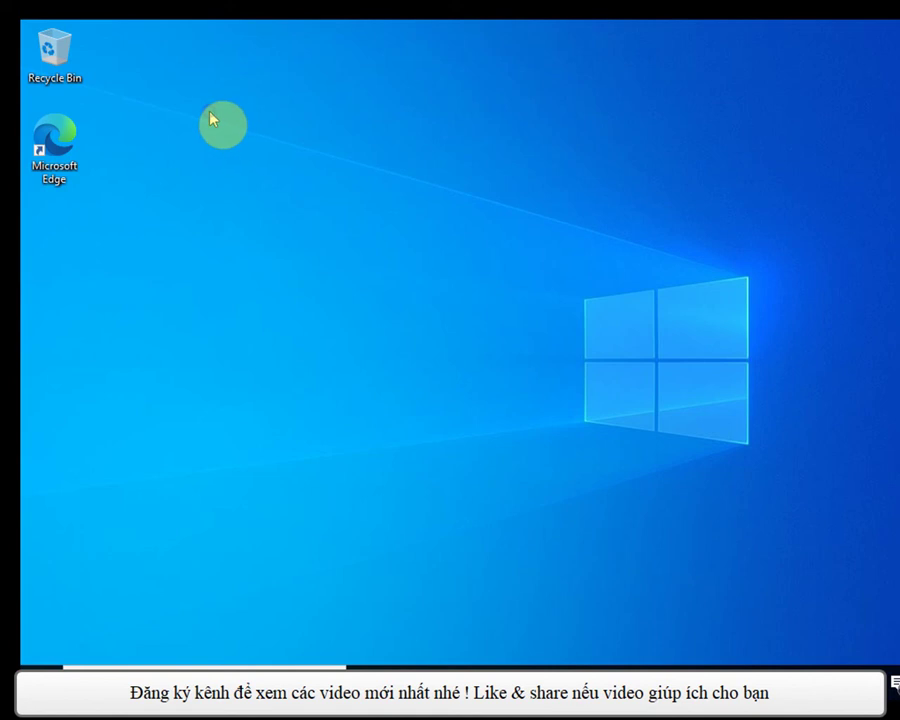
# Step: Open the desktop icon settings from the Themes page of the desktop personalization settings
pyautogui.rightClick(212, 120)
pyautogui.click(279, 286)
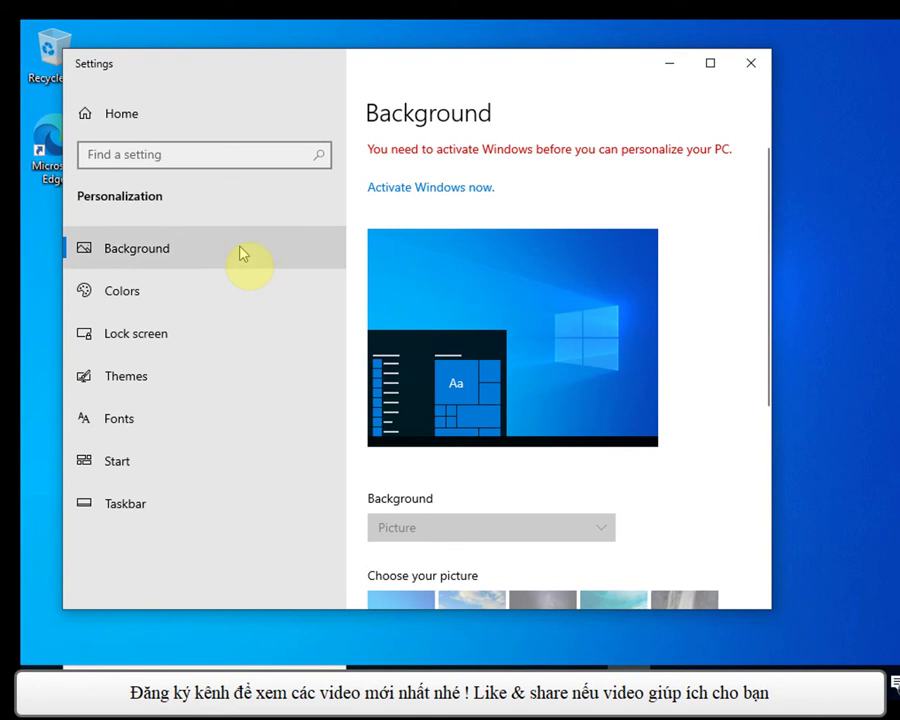
pyautogui.press('super+Up')
pyautogui.click(120, 345)
pyautogui.scroll(-6, 633, 502)
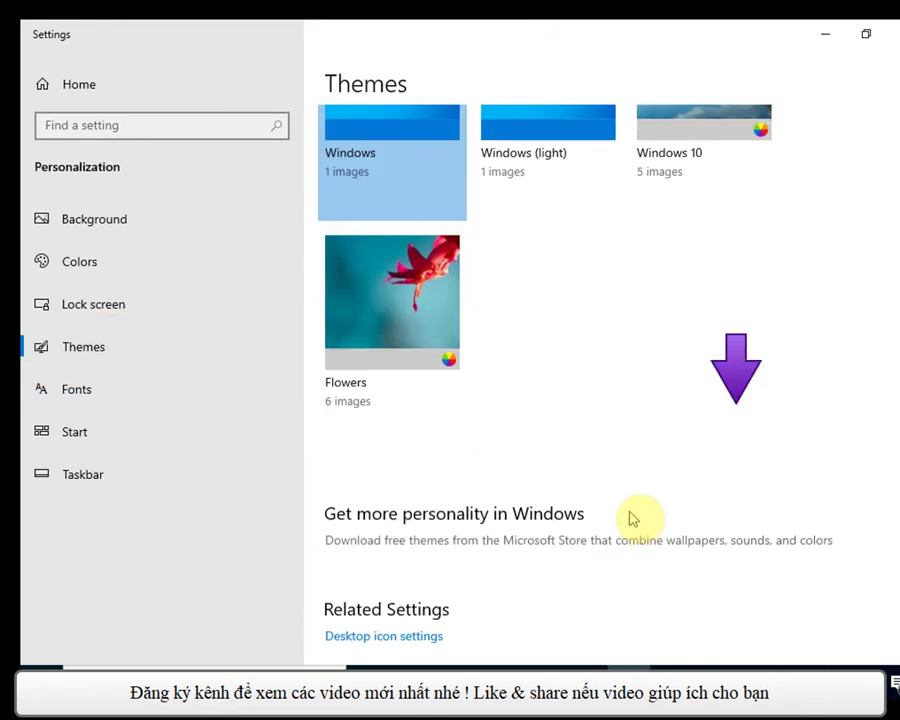
pyautogui.scroll(-3, 633, 519)
pyautogui.click(412, 488)
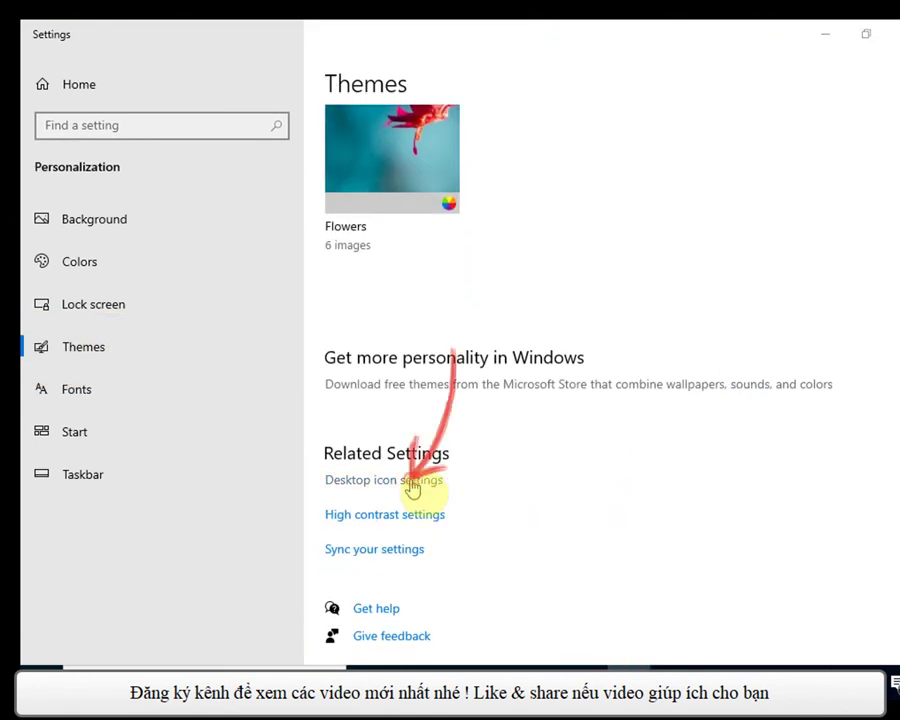
# Step: Add the Computer and Control Panel icons to the desktop, apply the change and close the settings
pyautogui.click(83, 128)
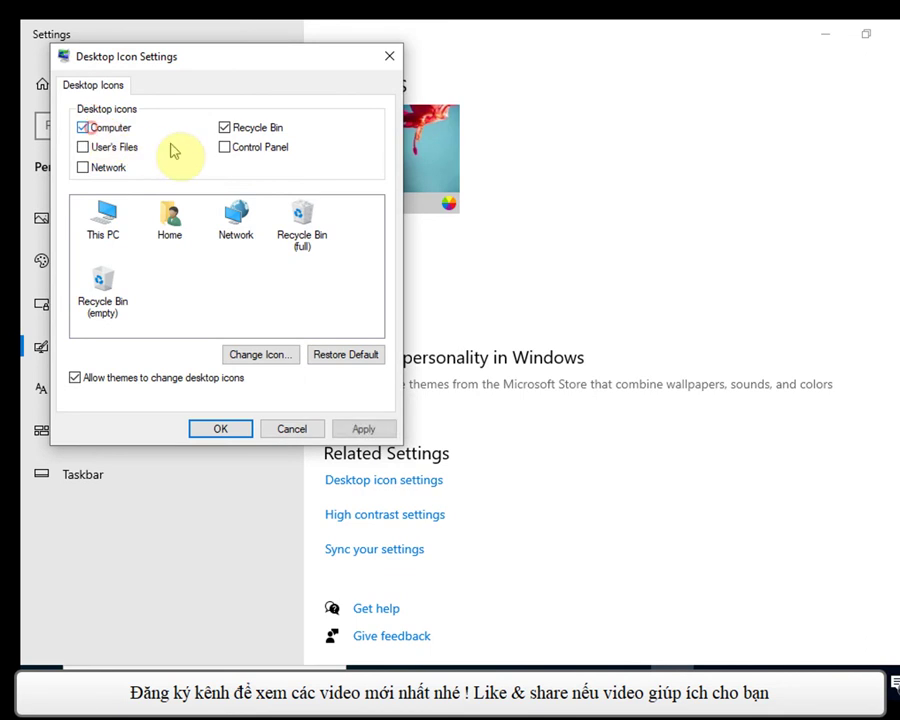
pyautogui.click(224, 147)
pyautogui.click(363, 428)
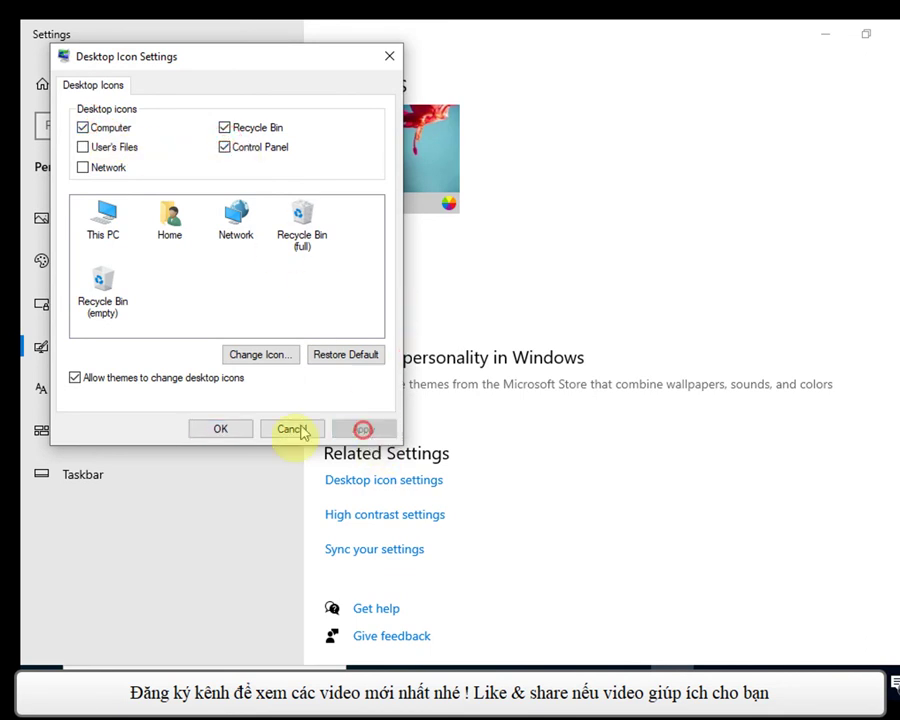
pyautogui.click(243, 428)
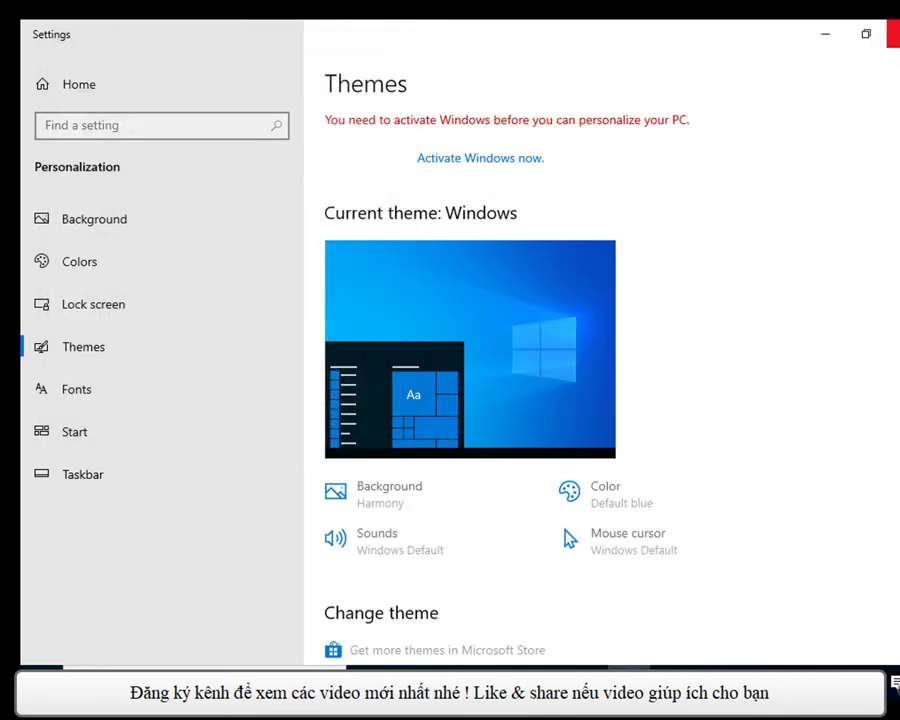
pyautogui.click(892, 34)
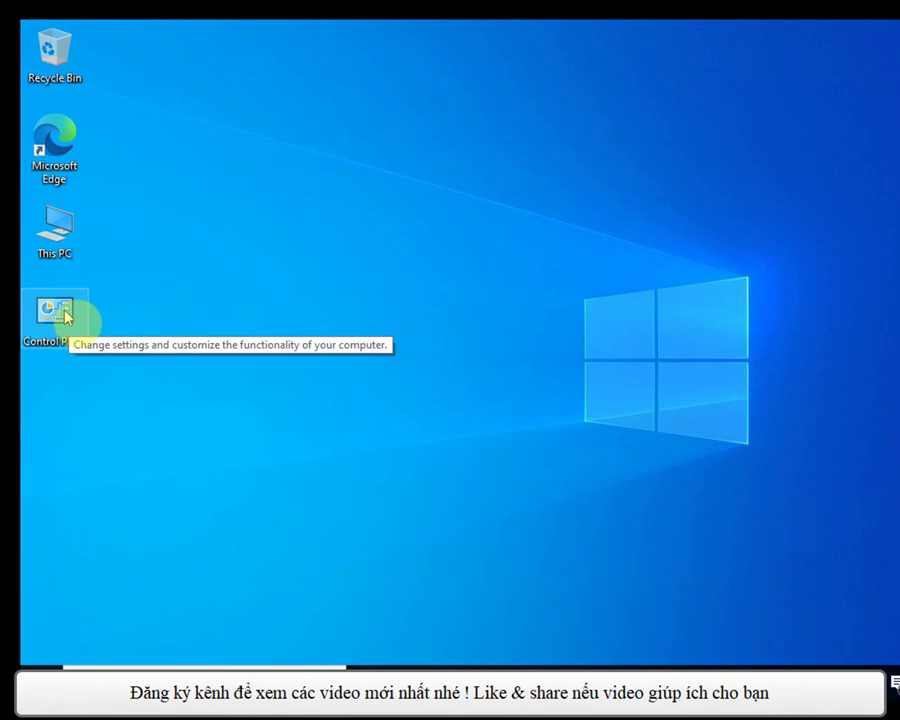
# Step: Open Control Panel, show its items as small icons and maximize the window
pyautogui.doubleClick(68, 316)
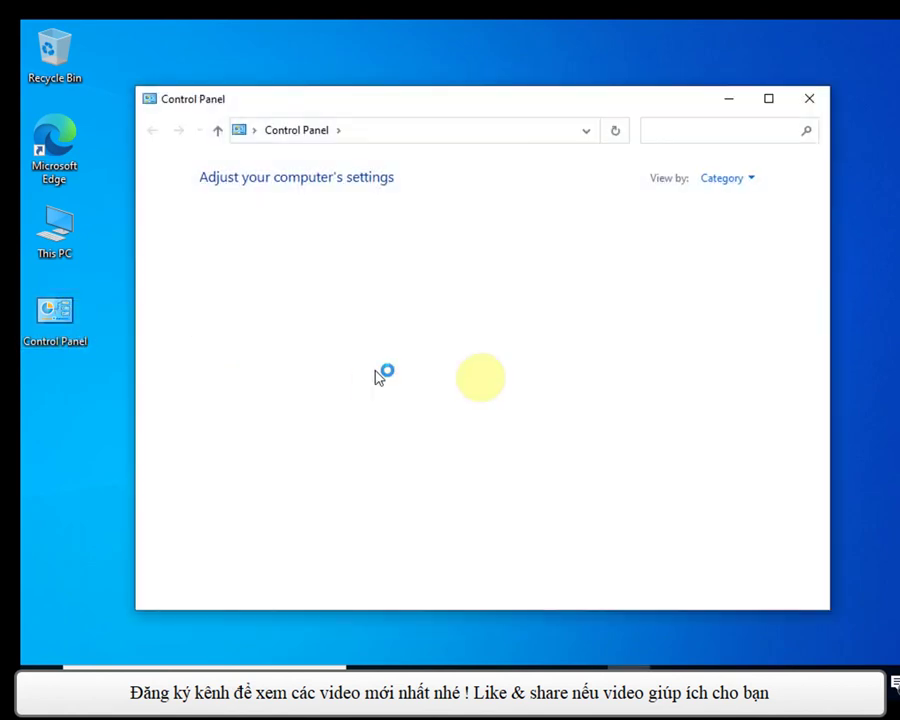
pyautogui.click(740, 179)
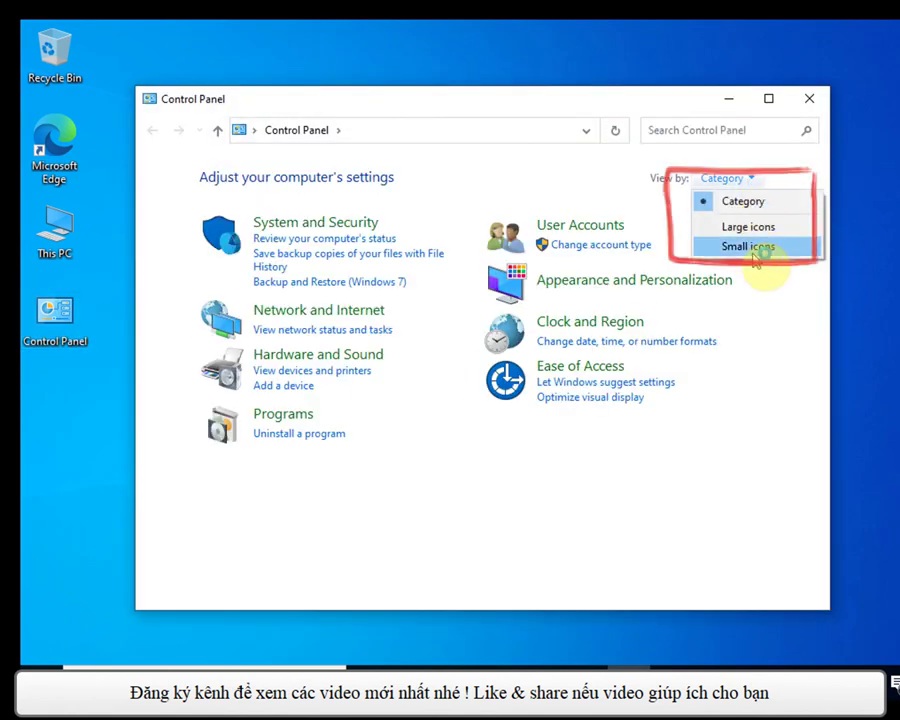
pyautogui.click(748, 246)
pyautogui.click(768, 98)
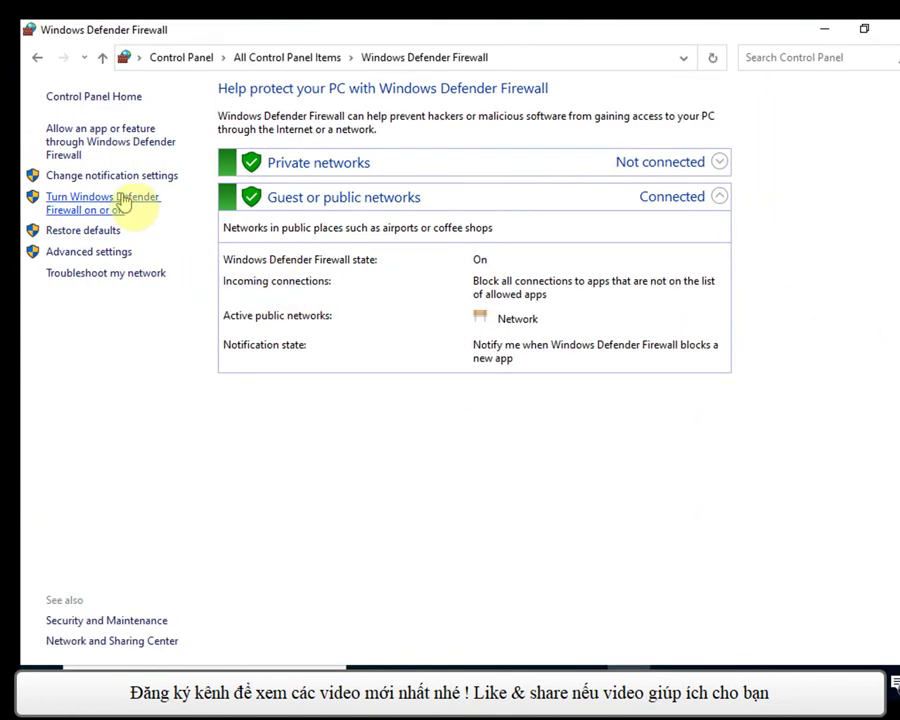
# Step: Turn off Windows Defender Firewall for both the private and the public network
pyautogui.click(125, 203)
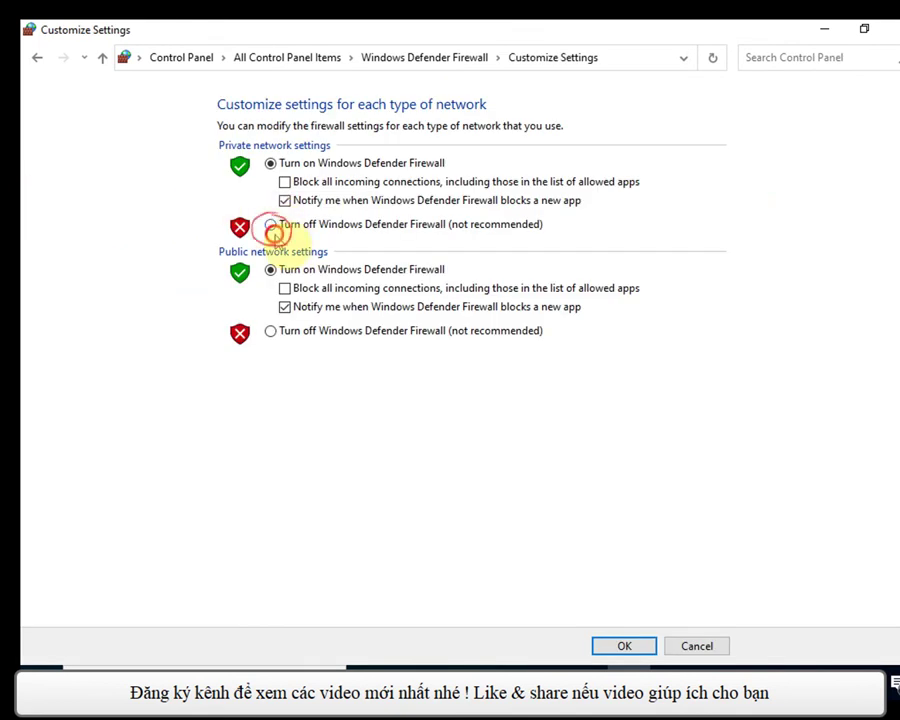
pyautogui.click(271, 226)
pyautogui.click(280, 331)
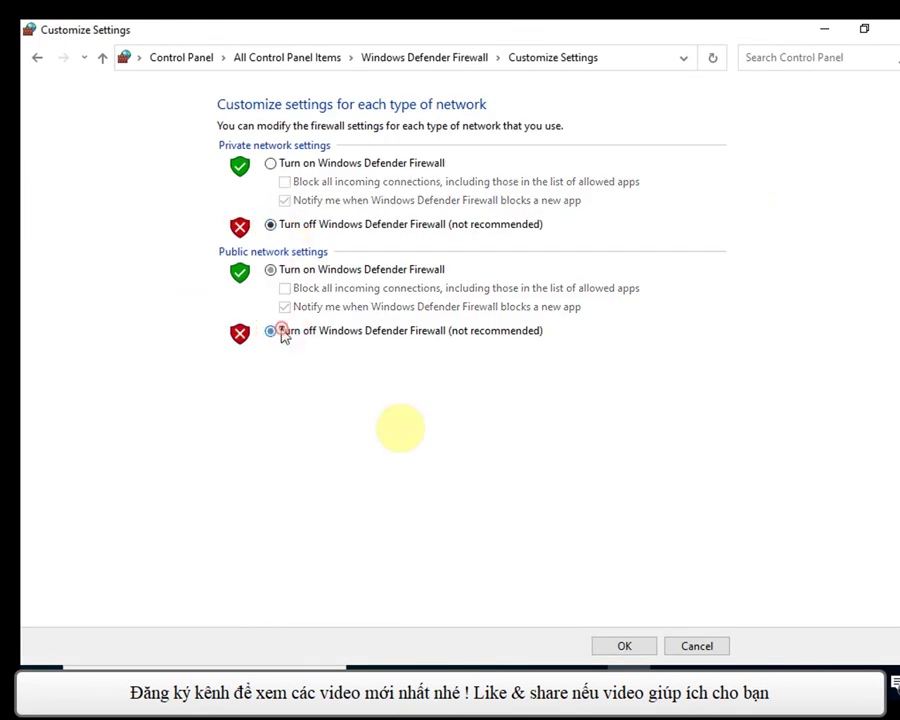
pyautogui.click(648, 647)
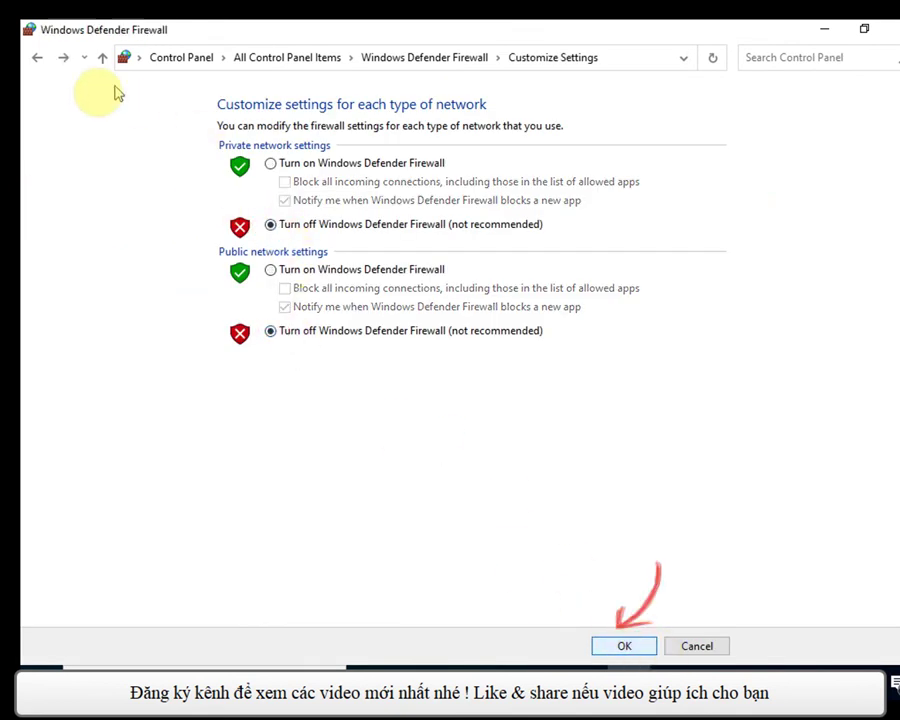
# Step: Set User Account Control to Never notify in the User Accounts settings, allow the change and close Control Panel
pyautogui.click(38, 60)
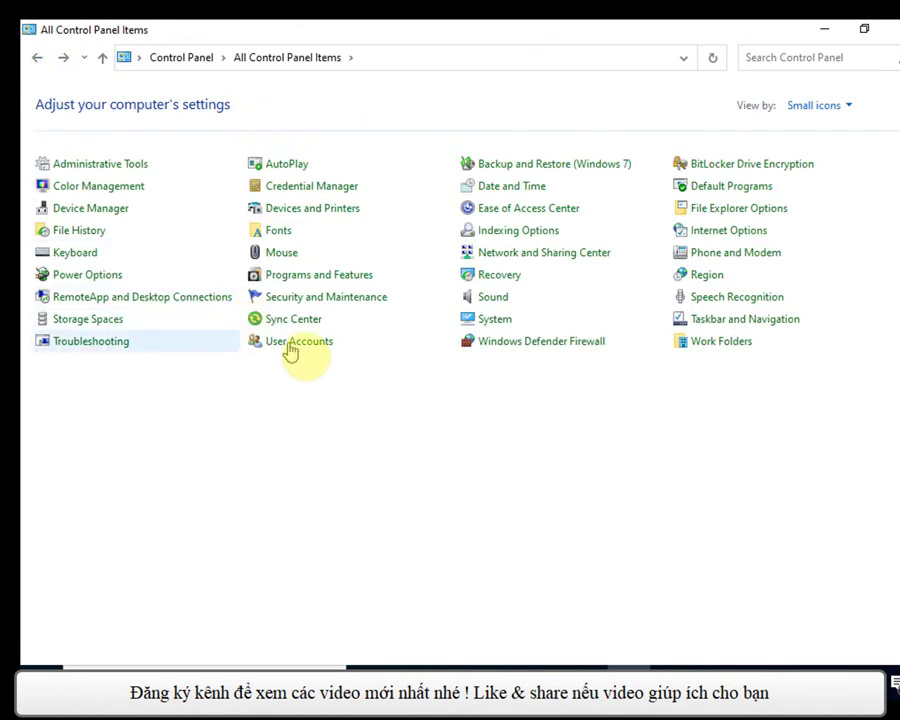
pyautogui.click(327, 352)
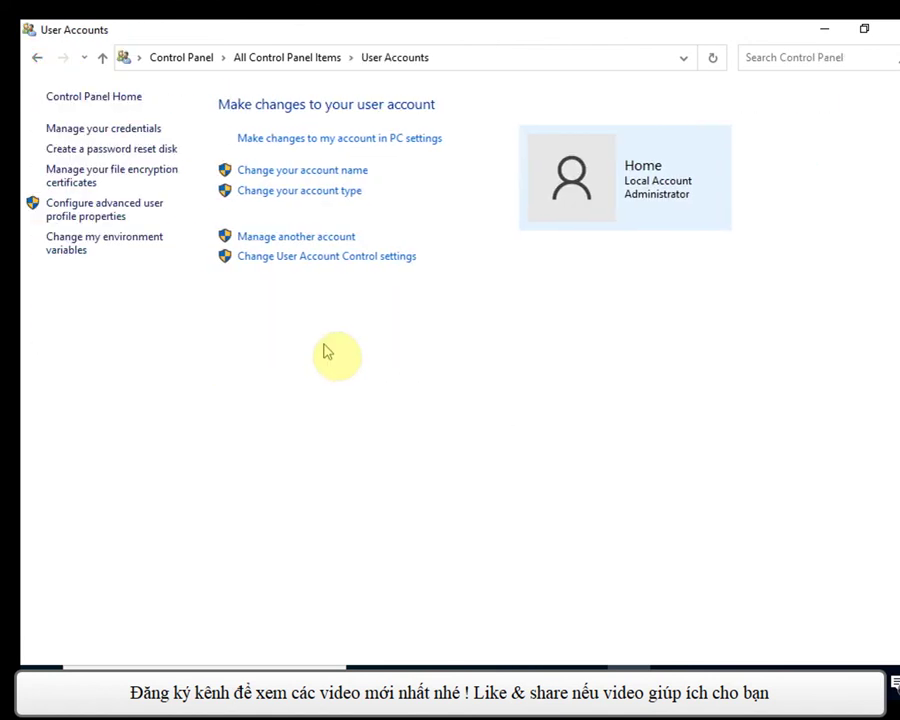
pyautogui.click(259, 260)
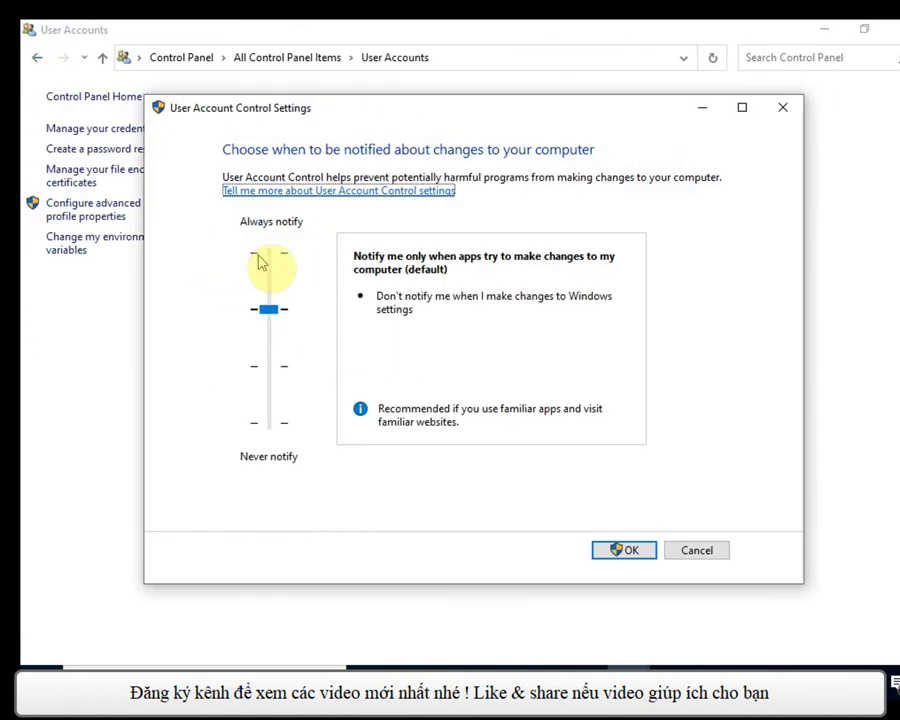
pyautogui.moveTo(273, 307); pyautogui.dragTo(277, 432)
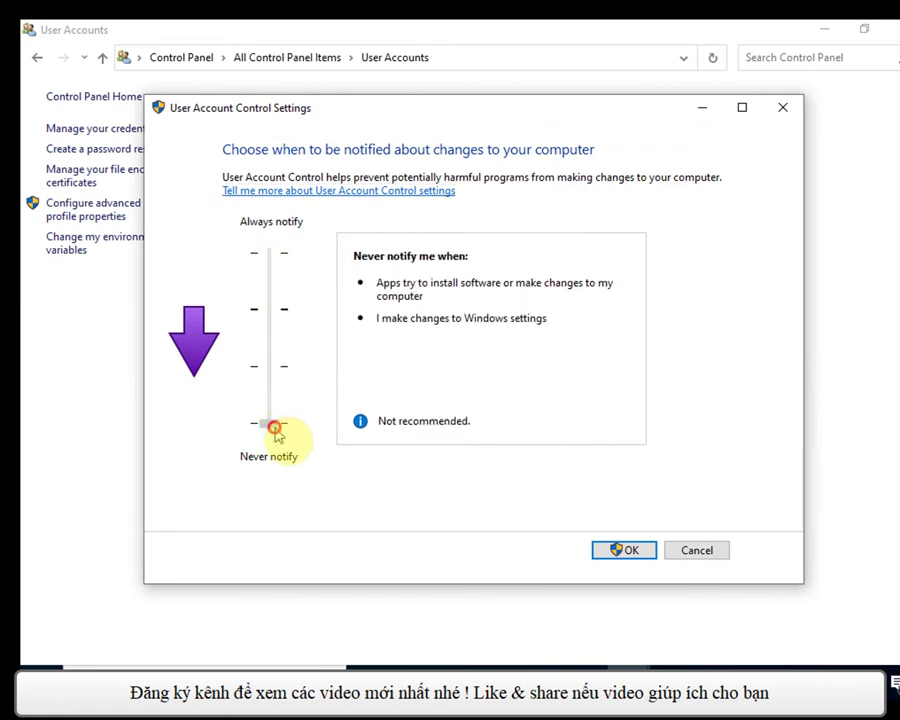
pyautogui.click(633, 550)
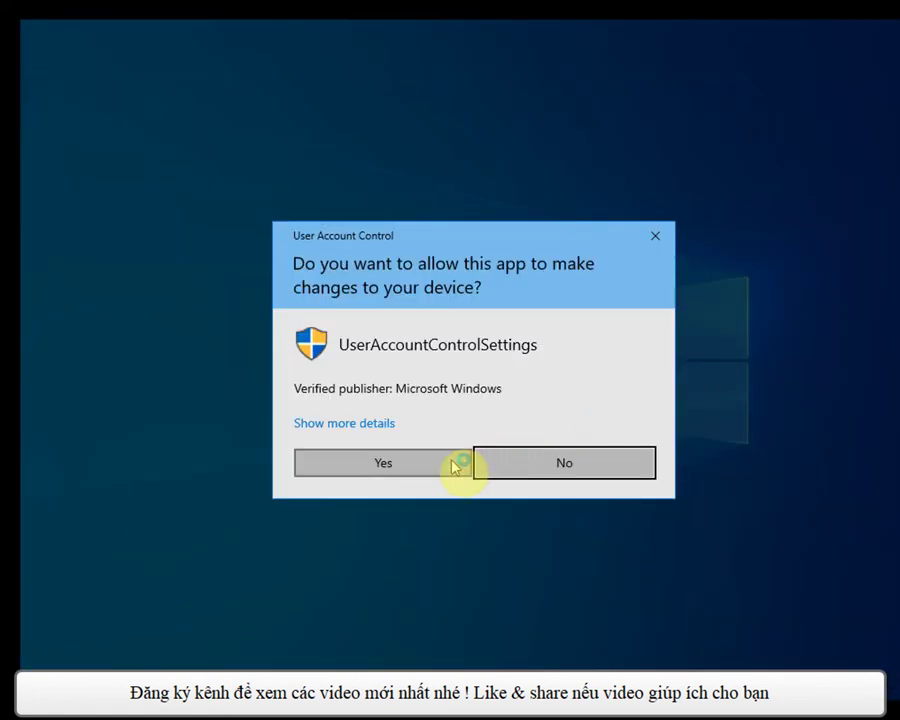
pyautogui.click(452, 464)
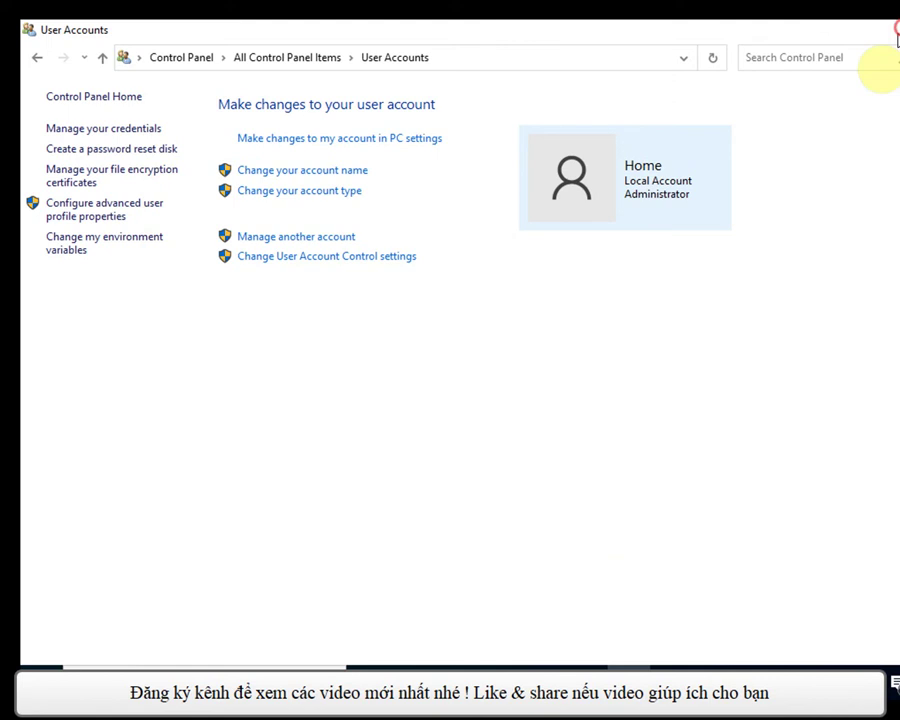
pyautogui.click(890, 29)
# Step: Open Virus & threat protection from the Windows Security page of the Update & Security settings
pyautogui.click(48, 639)
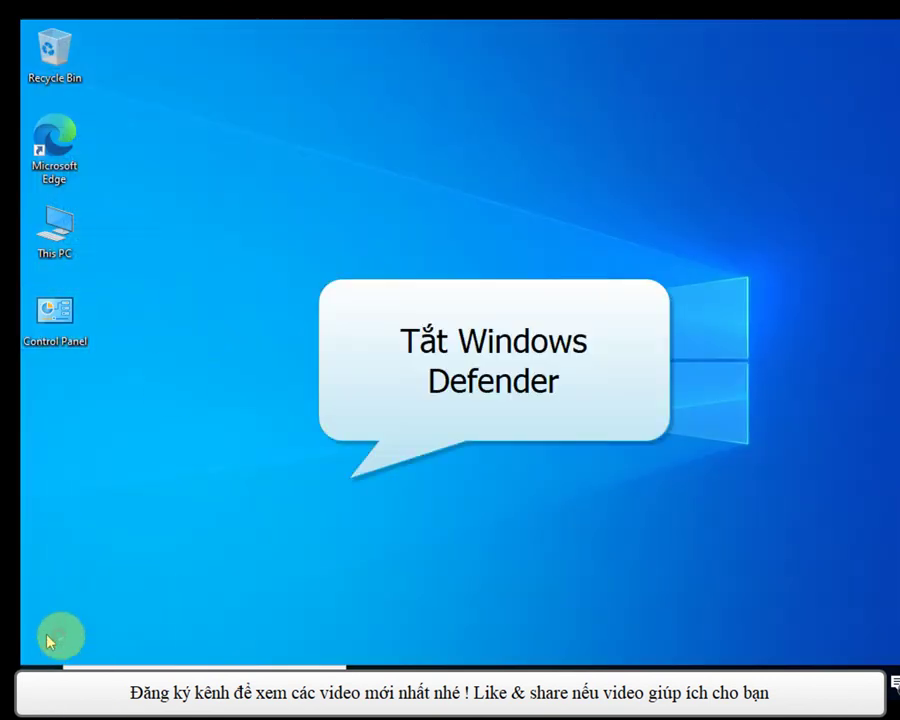
pyautogui.click(60, 590)
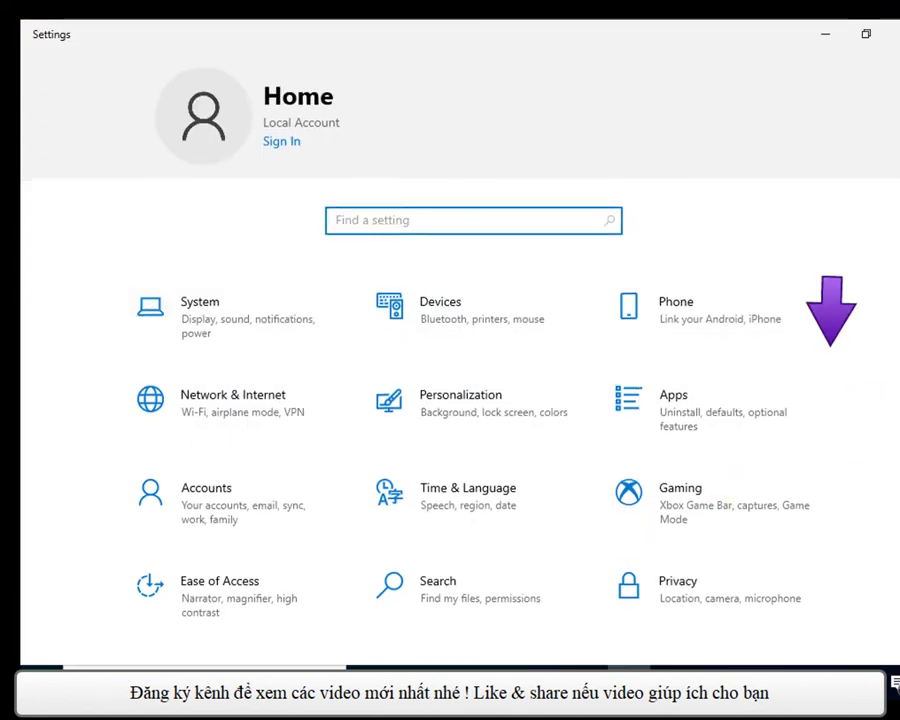
pyautogui.scroll(-3, 886, 528)
pyautogui.click(222, 545)
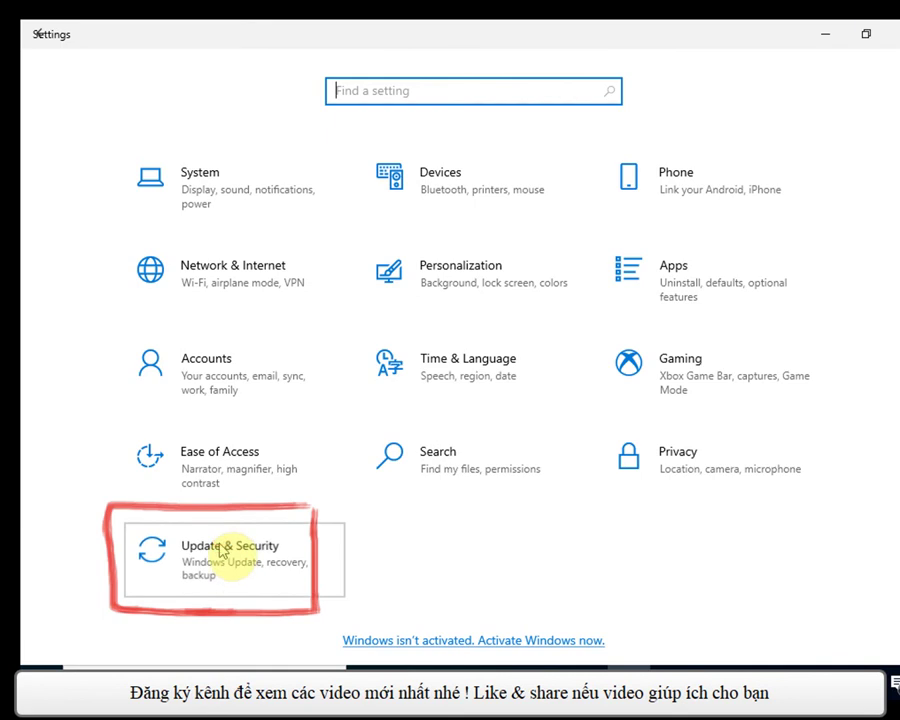
pyautogui.click(133, 310)
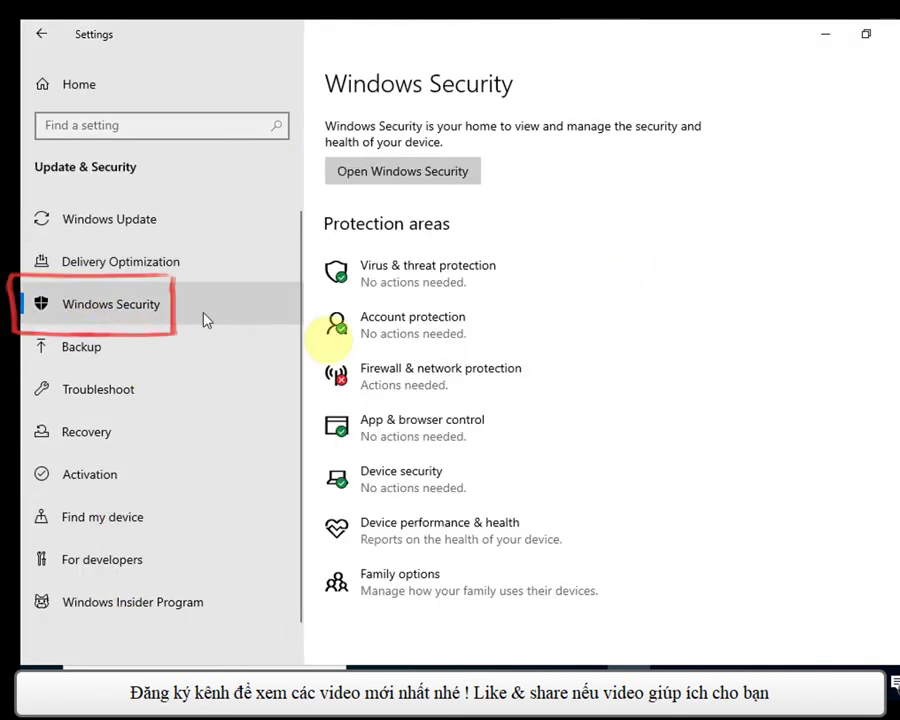
pyautogui.scroll(-1, 843, 325)
pyautogui.click(376, 205)
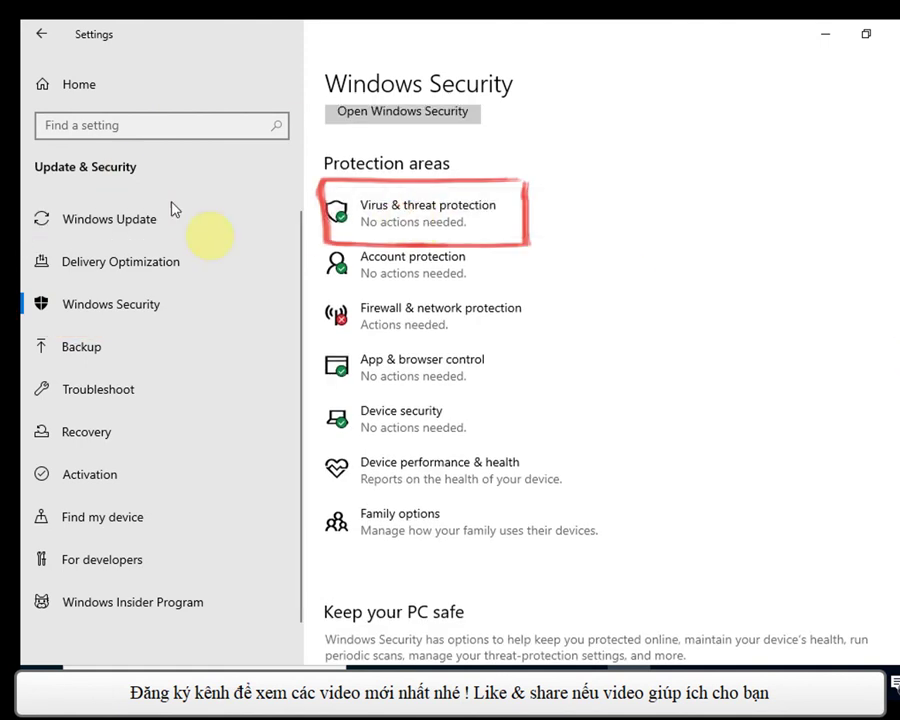
pyautogui.click(410, 213)
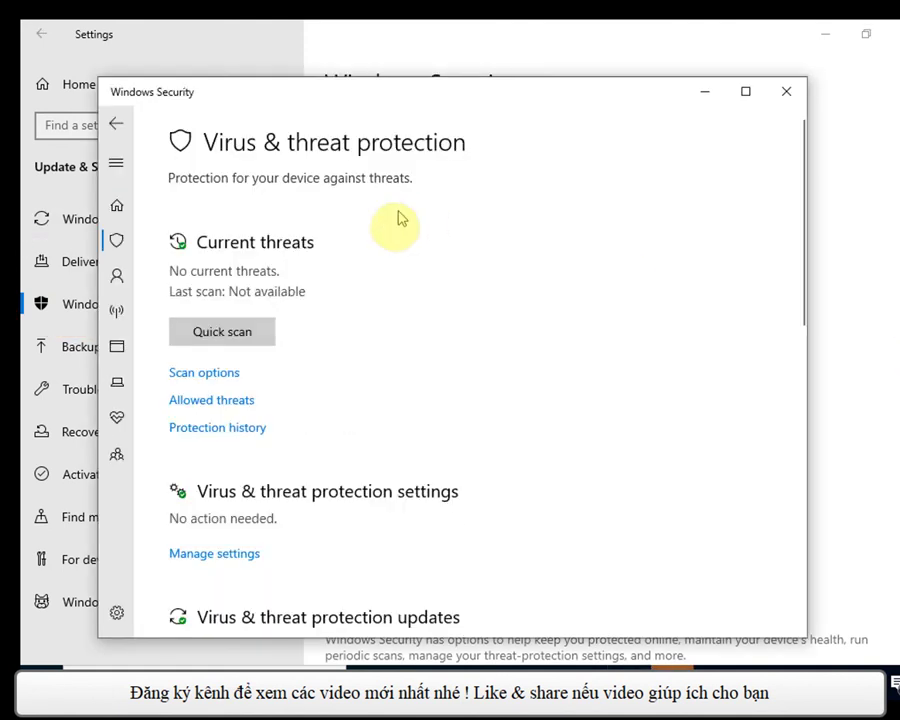
# Step: Turn off real-time protection, cloud-delivered protection and automatic sample submission, and close Windows Security and Settings
pyautogui.click(218, 556)
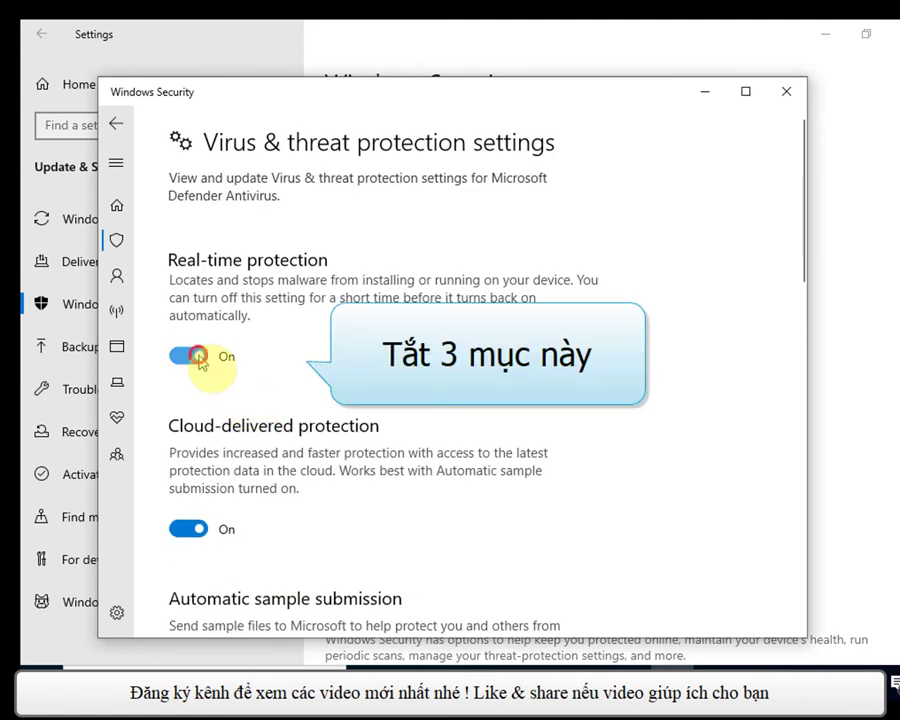
pyautogui.click(196, 356)
pyautogui.scroll(-3, 212, 525)
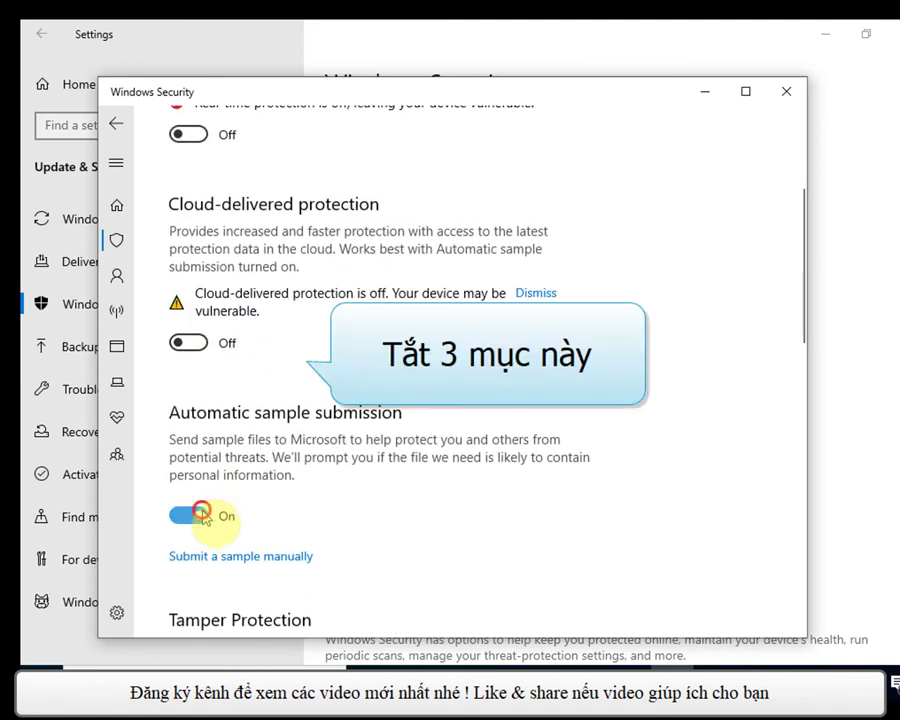
pyautogui.click(198, 512)
pyautogui.scroll(1, 658, 340)
pyautogui.scroll(2, 658, 340)
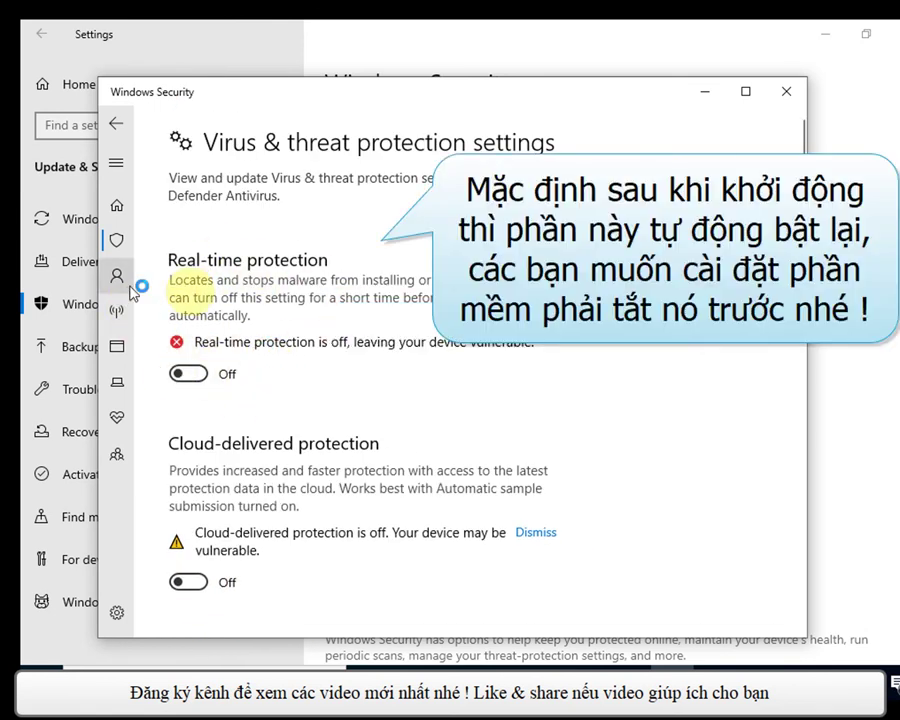
pyautogui.click(790, 95)
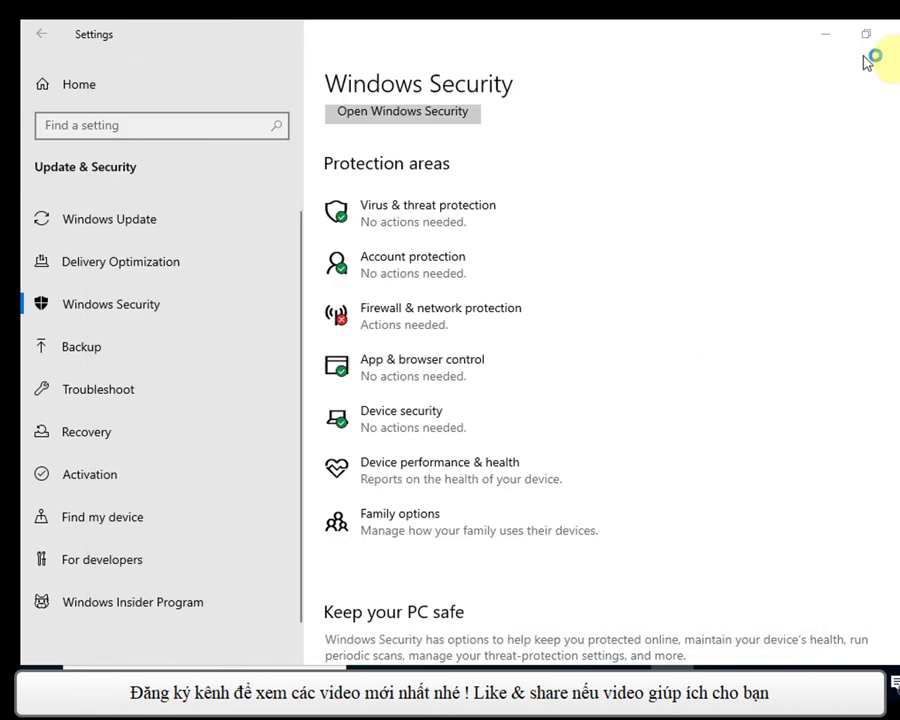
pyautogui.click(893, 34)
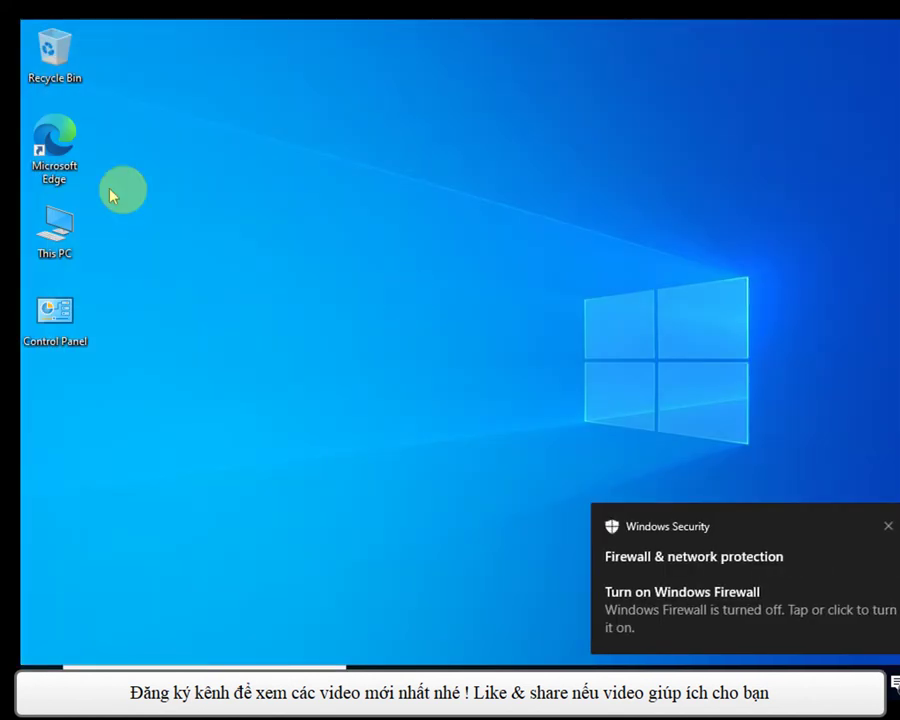
# Step: Open the inner Crack Win 10 folder from the desktop and run the Script_kich_hoat_ban_quyen_so command script as administrator
pyautogui.moveTo(113, 193); pyautogui.dragTo(143, 142)
pyautogui.click(143, 132)
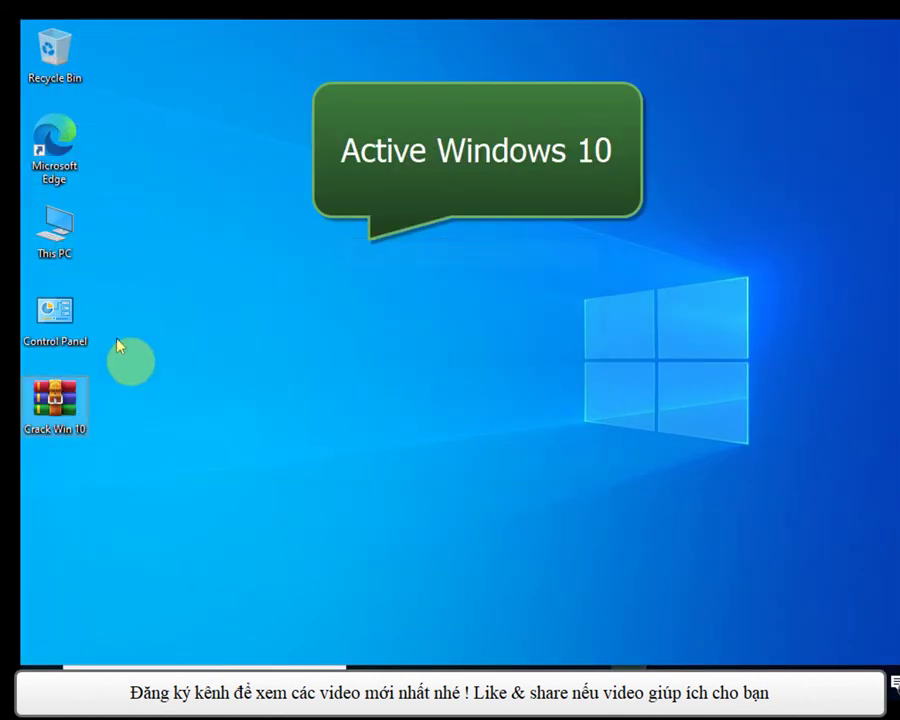
pyautogui.doubleClick(58, 480)
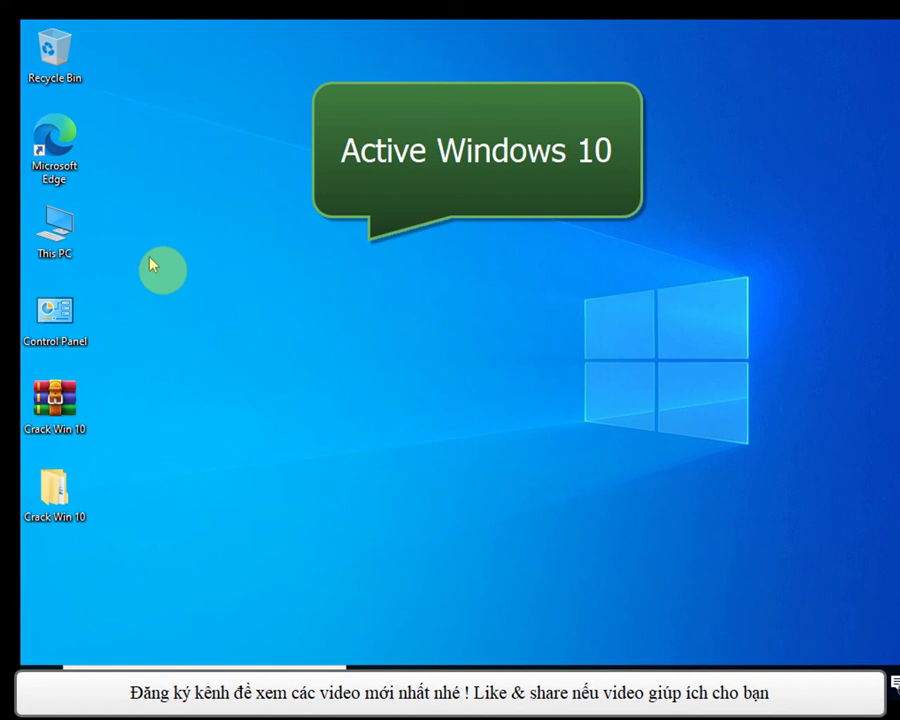
pyautogui.doubleClick(328, 208)
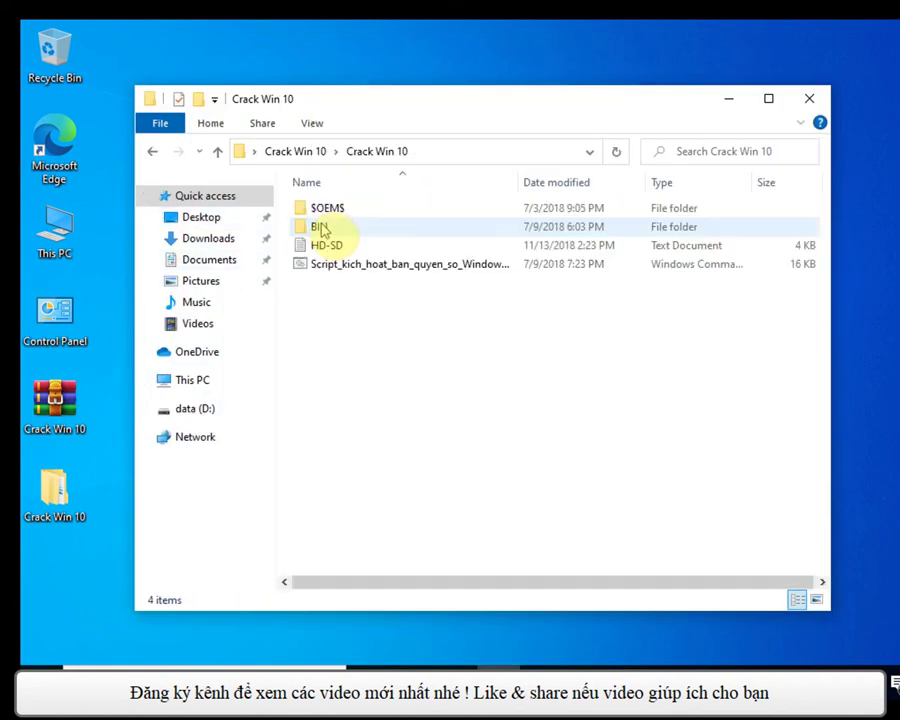
pyautogui.click(340, 270)
pyautogui.rightClick(341, 270)
pyautogui.click(366, 333)
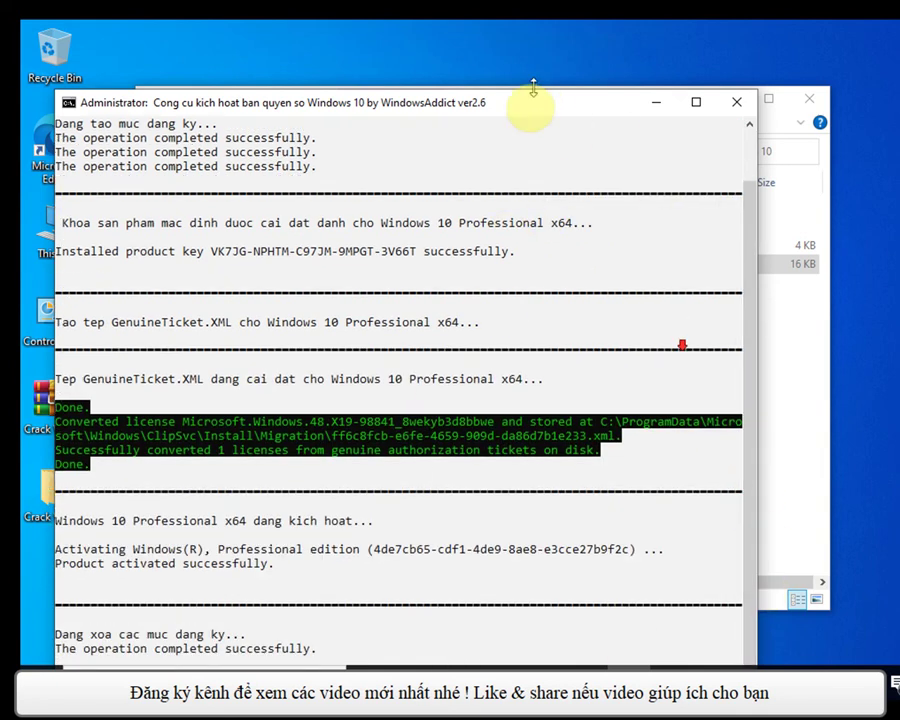
# Step: Maximize the activation script's console, dismiss its final prompt and close the Crack Win 10 folder window
pyautogui.moveTo(515, 116); pyautogui.dragTo(537, 2)
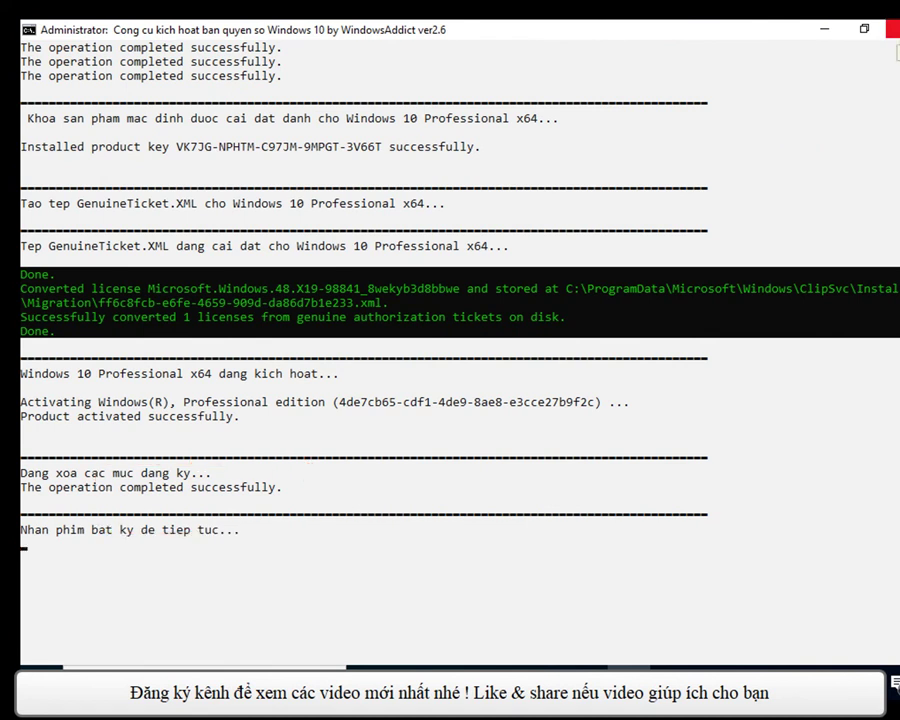
pyautogui.press('Return')
pyautogui.click(808, 98)
# Step: Review the device and Windows specifications in the properties of This PC and close Settings
pyautogui.rightClick(70, 245)
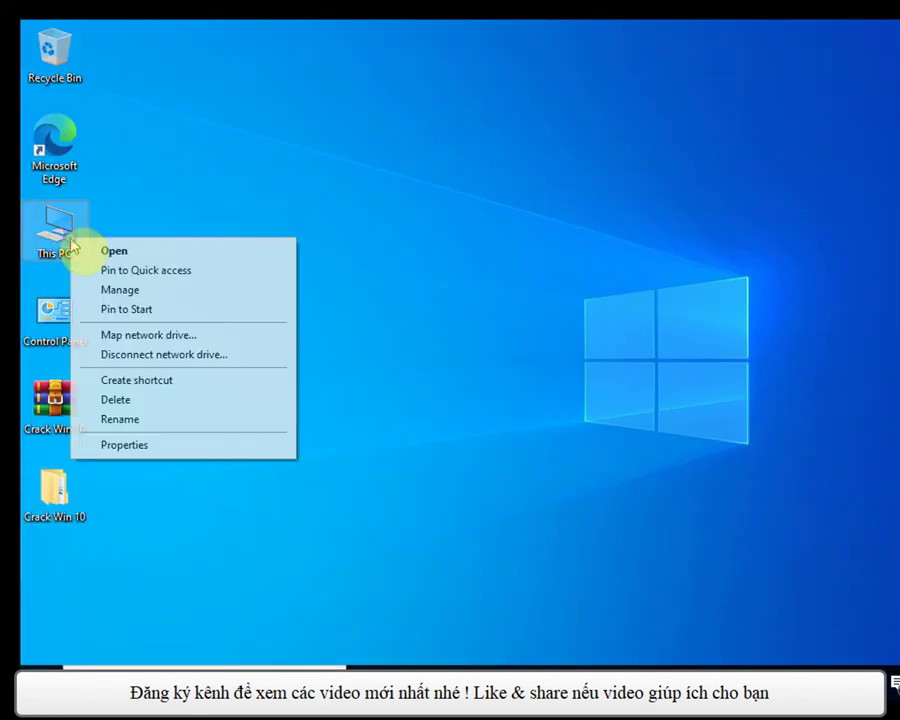
pyautogui.click(175, 445)
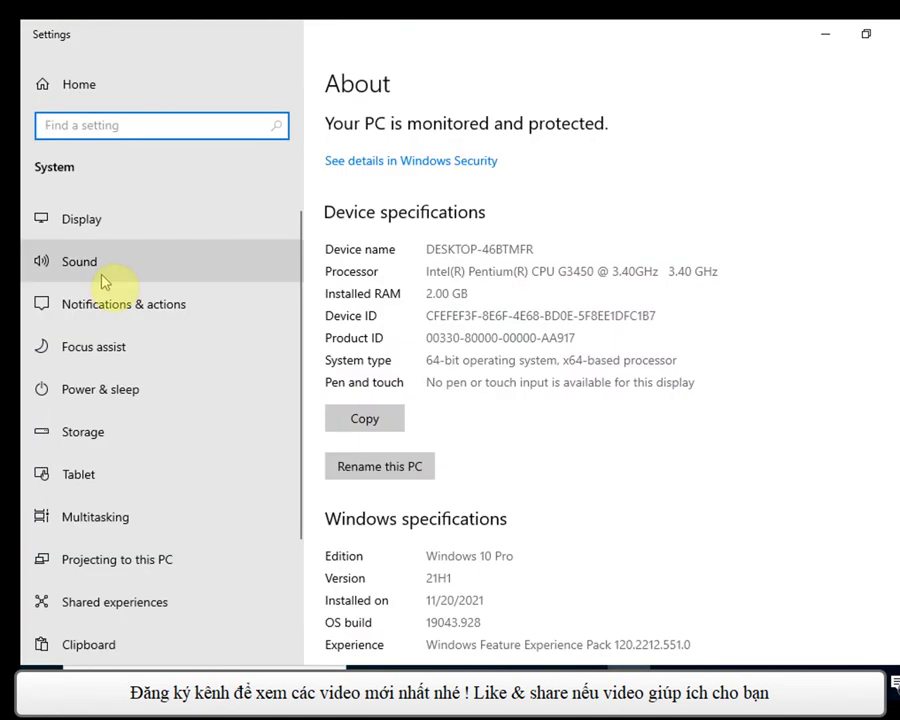
pyautogui.scroll(-2, 296, 390)
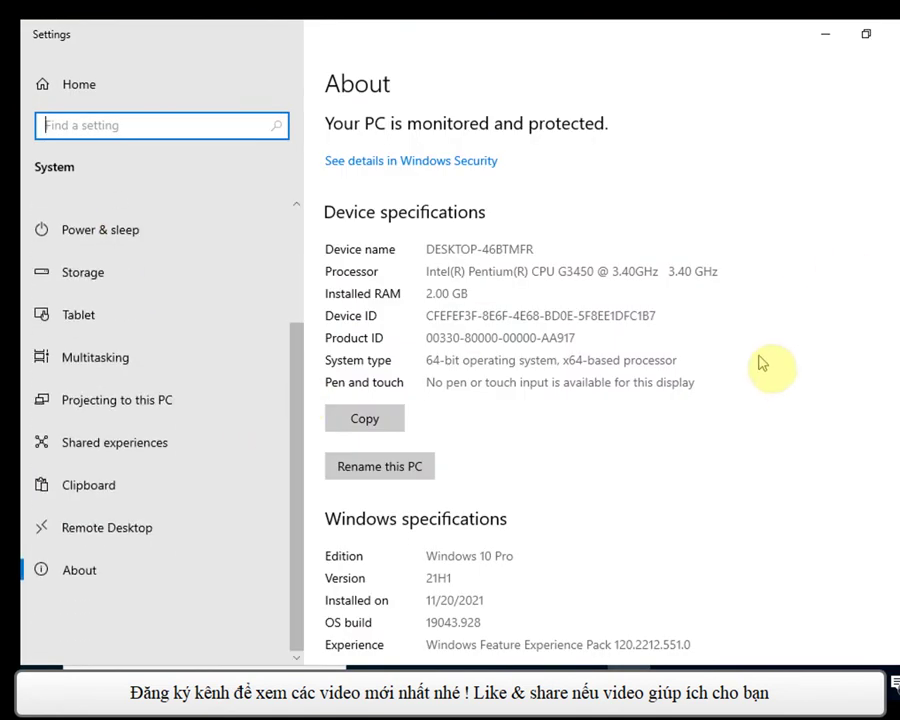
pyautogui.scroll(-2, 767, 356)
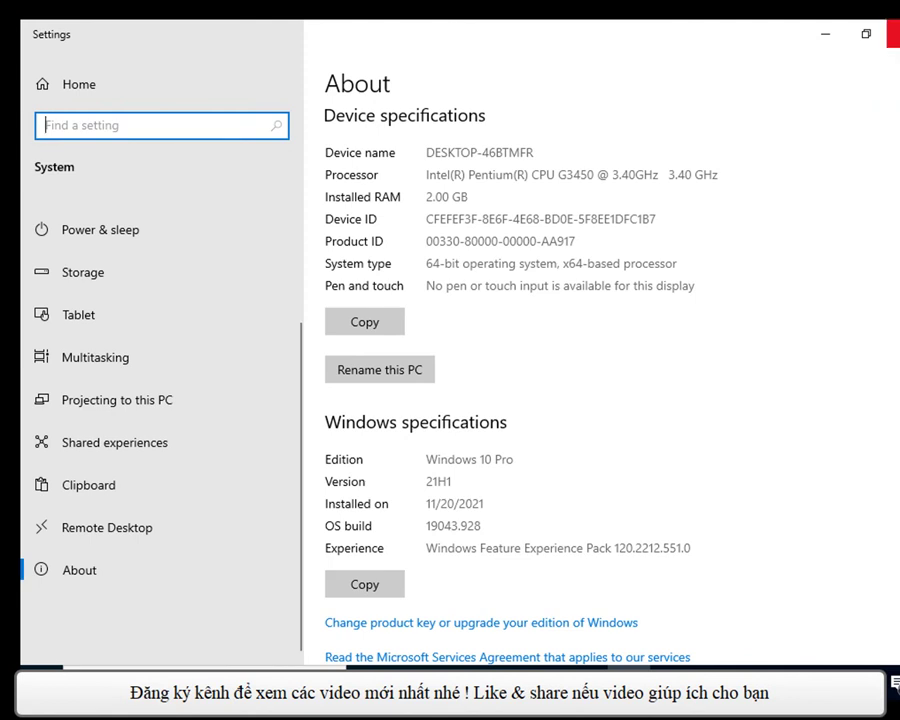
pyautogui.click(893, 33)
# Step: Permanently delete the Crack Win 10 archive and folder from the desktop
pyautogui.moveTo(168, 572); pyautogui.dragTo(30, 393)
pyautogui.hotkey('shift', 'Delete')
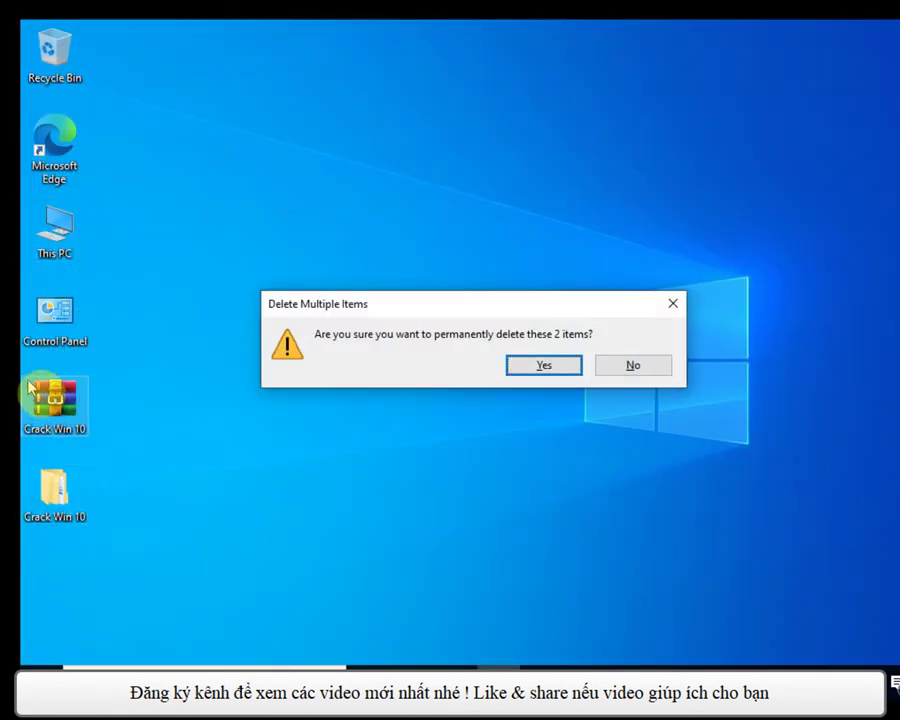
pyautogui.press('Return')
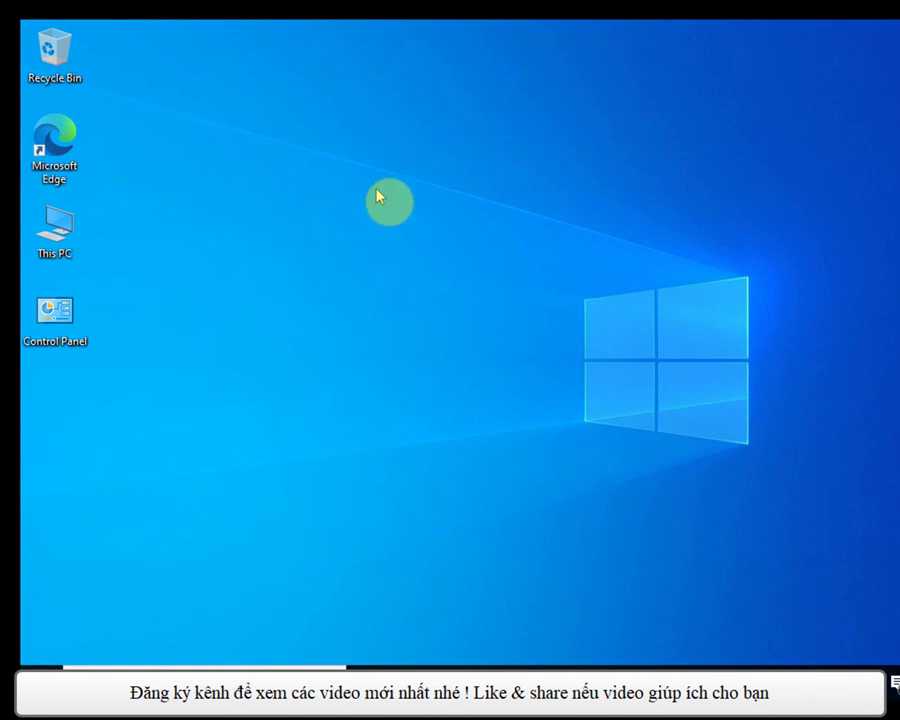